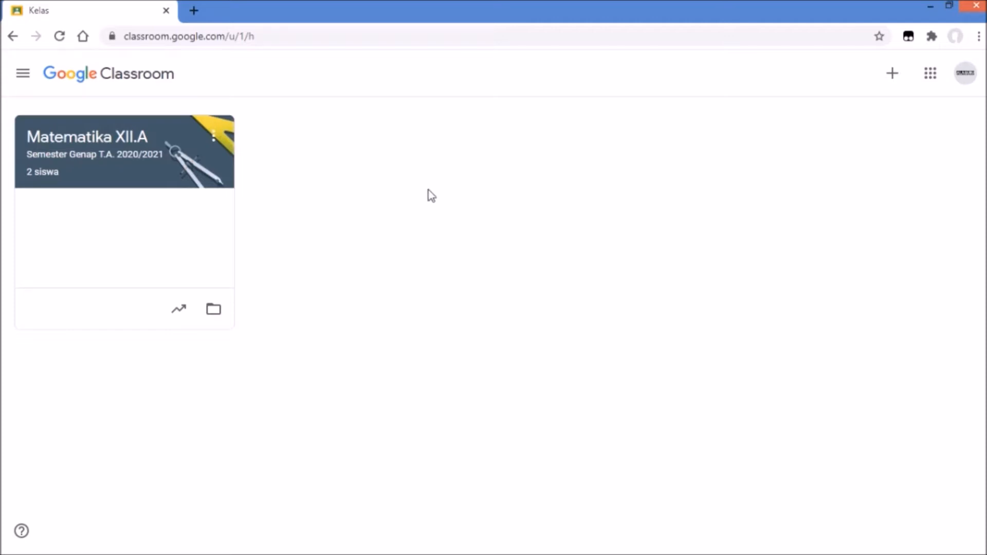
Open the Matematika XII.A class's classwork page and start a new assignment (Tugas)
{"action": "left_click", "coordinate": [180, 184]}
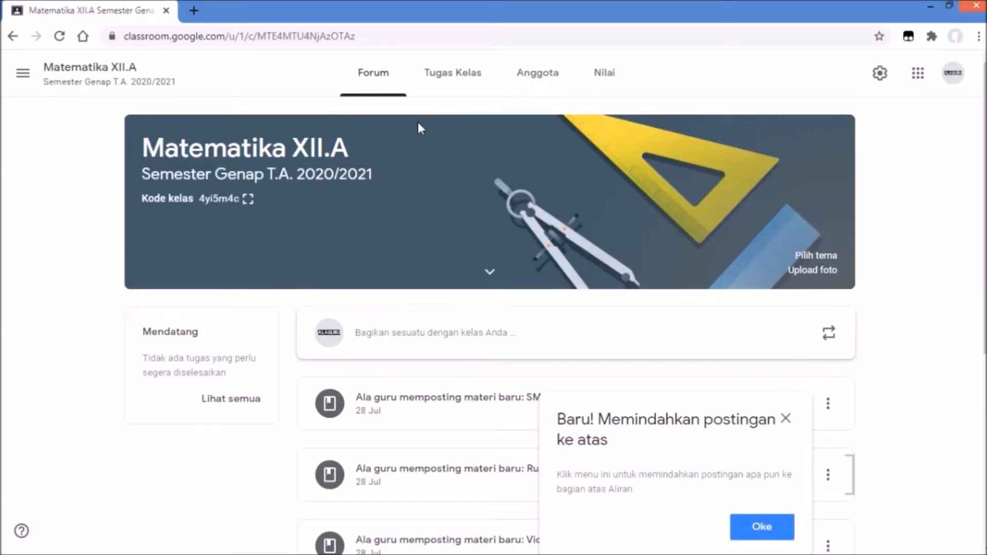
{"action": "left_click", "coordinate": [465, 88]}
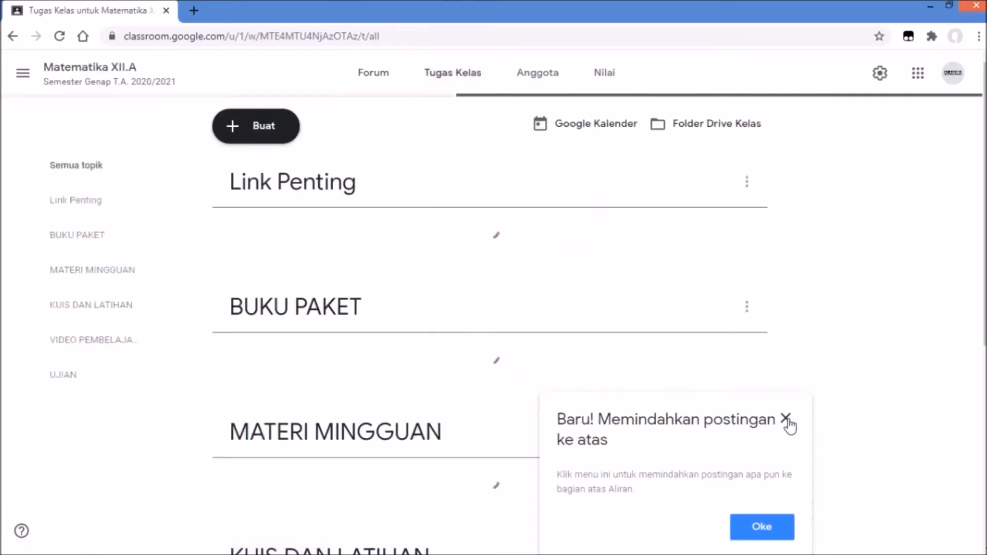
{"action": "left_click", "coordinate": [787, 419]}
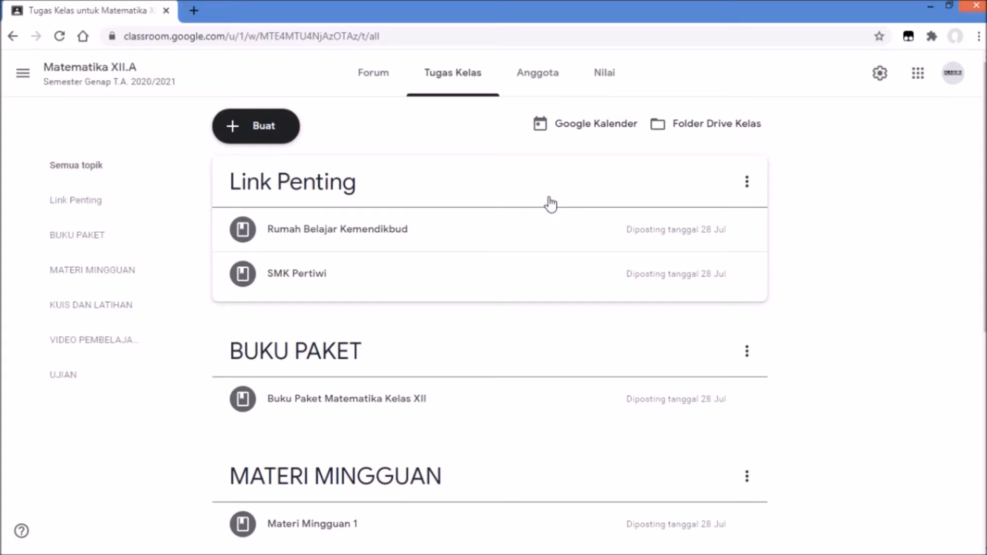
{"action": "left_click", "coordinate": [296, 128]}
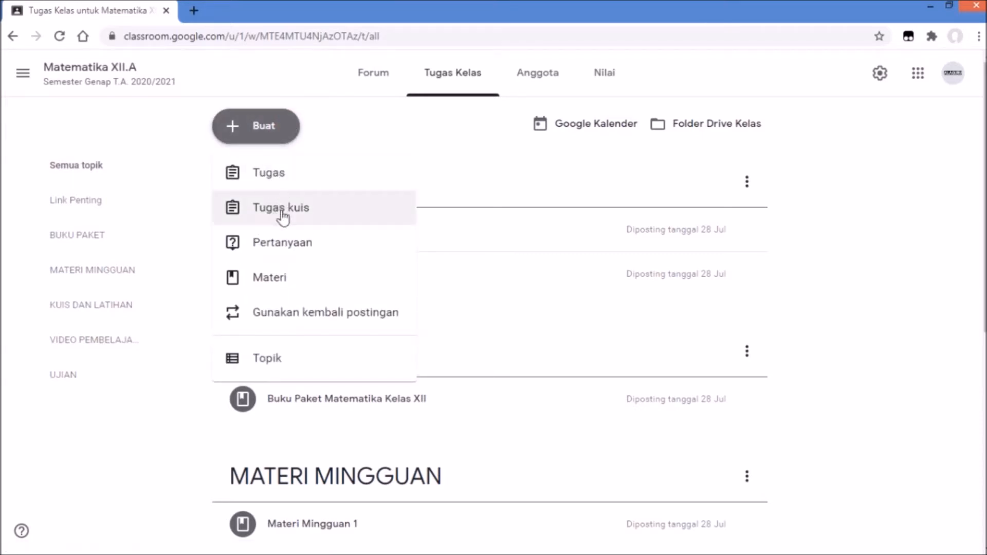
{"action": "left_click", "coordinate": [276, 177]}
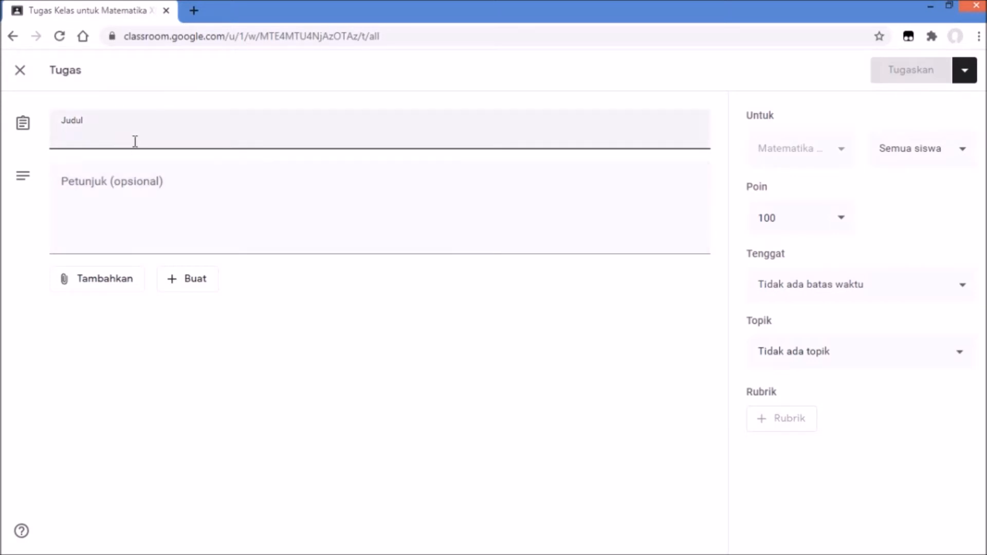
{"action": "left_click", "coordinate": [126, 295]}
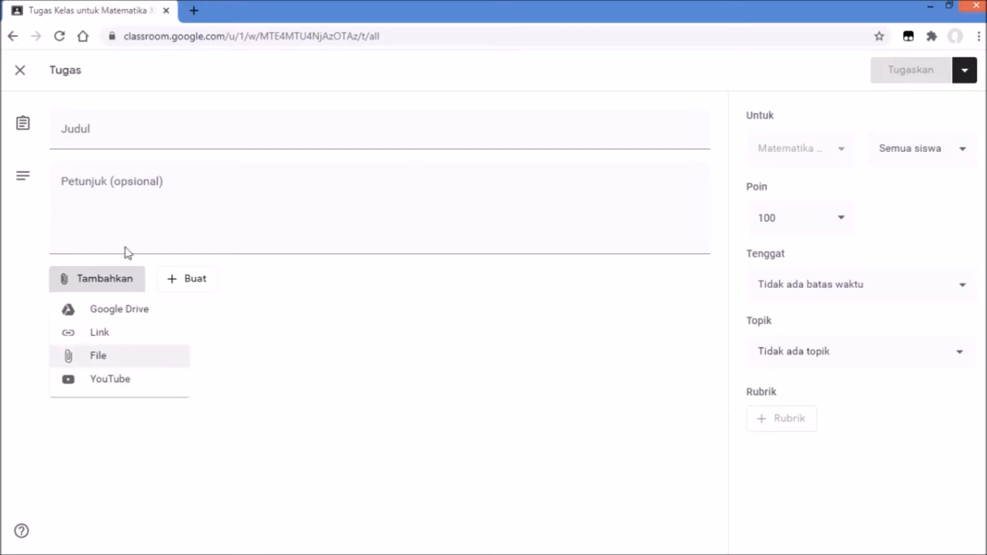
{"action": "left_click", "coordinate": [184, 229]}
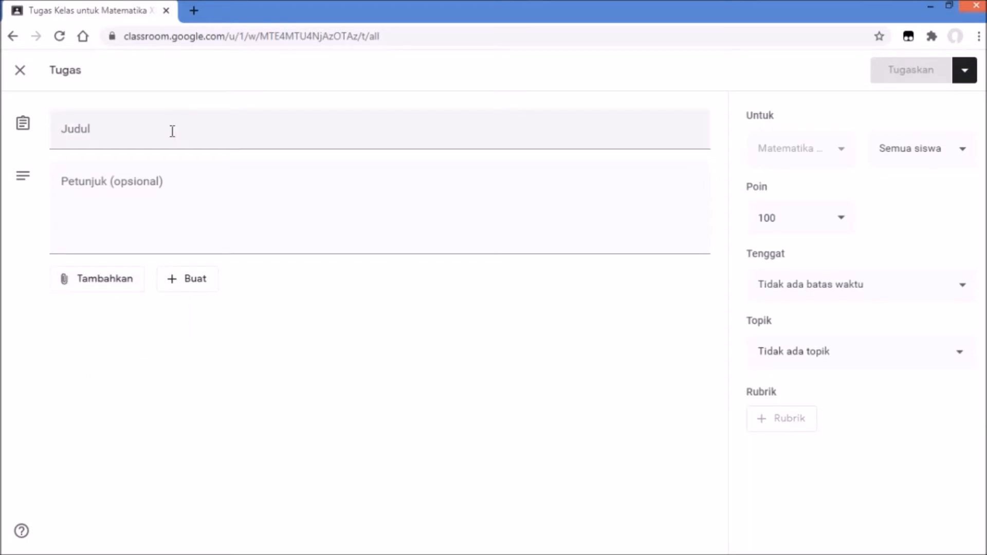
Enter "Tugas Minggu 1" as the assignment's title
{"action": "left_click", "coordinate": [172, 131]}
{"action": "type", "text": "Tu"}
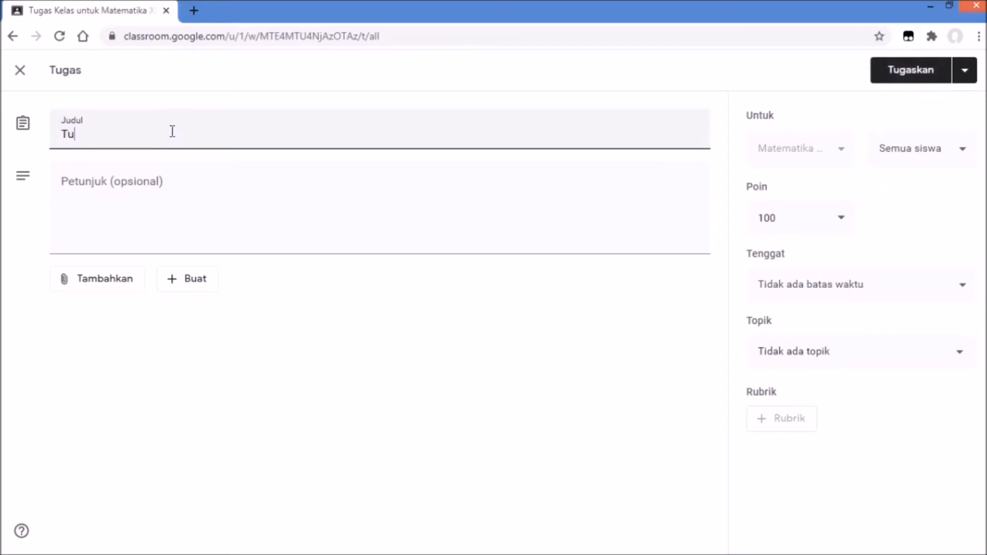
{"action": "type", "text": "gas Minggu 1"}
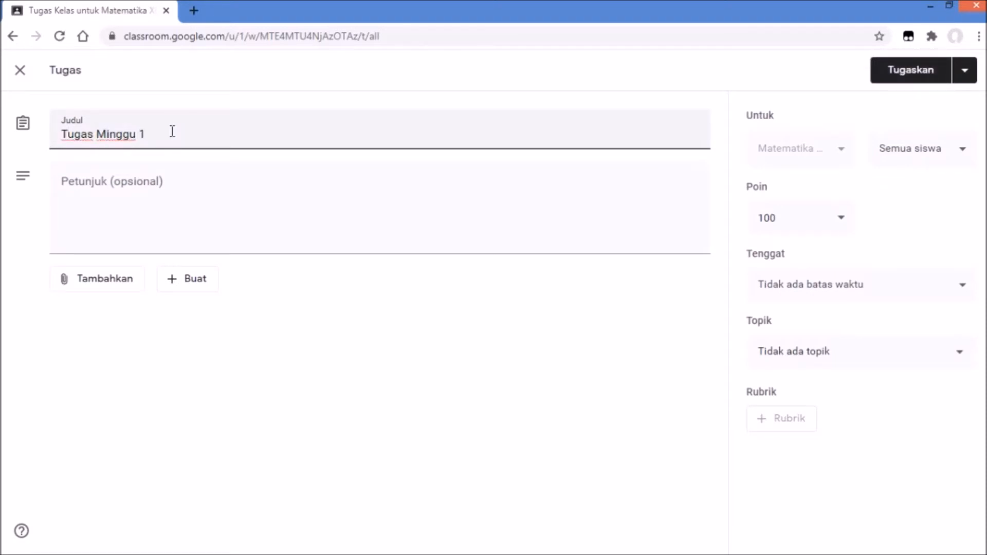
Write the assignment's instructions as "Silahkan dikerjakan dengan baik!"
{"action": "left_click", "coordinate": [184, 194]}
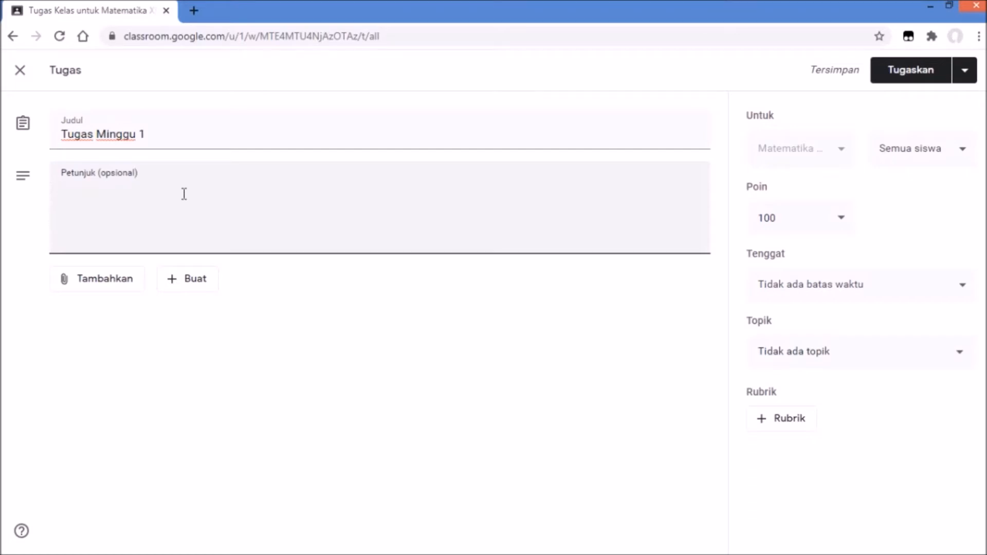
{"action": "type", "text": "silahkan dikerja"}
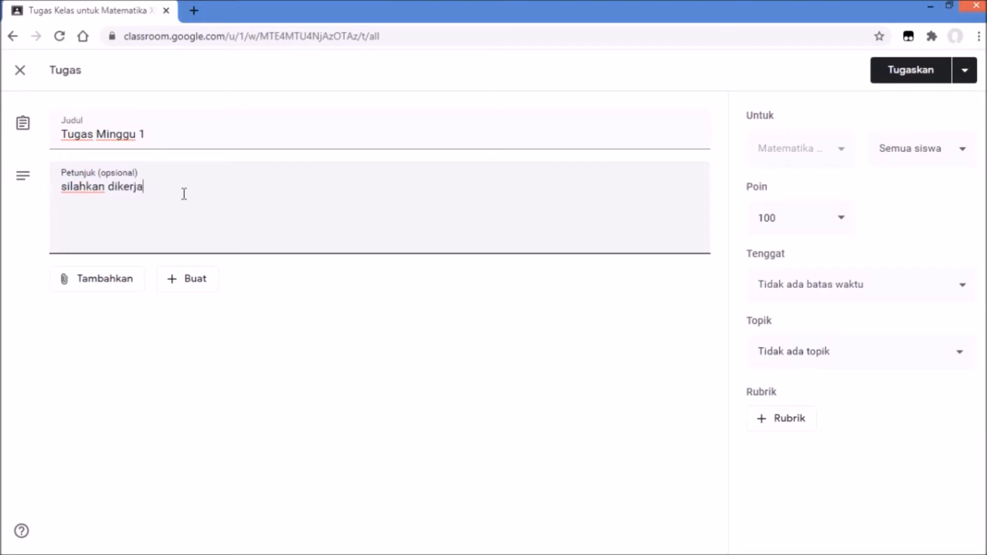
{"action": "type", "text": "kan dengan baik"}
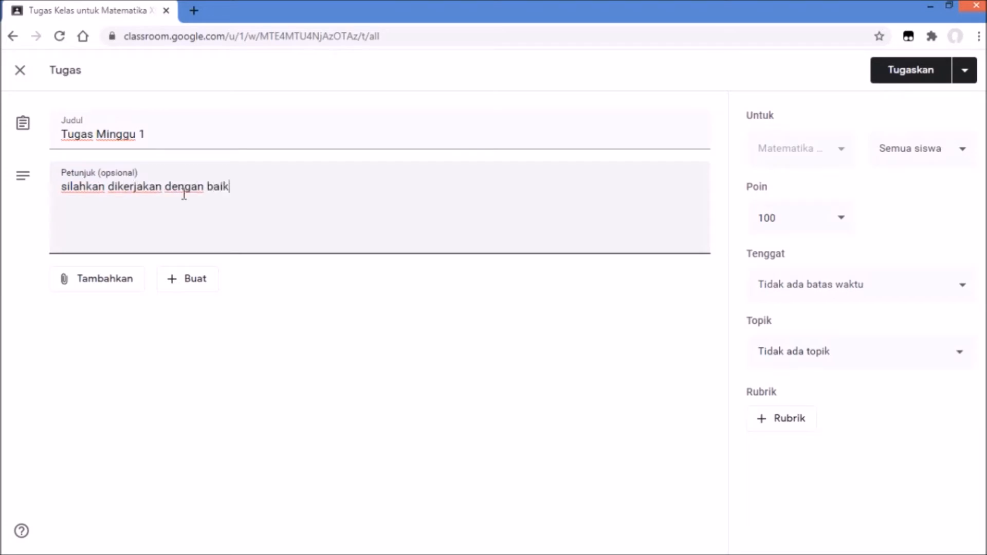
{"action": "type", "text": "!"}
{"action": "key", "text": "Home"}
{"action": "type", "text": "S"}
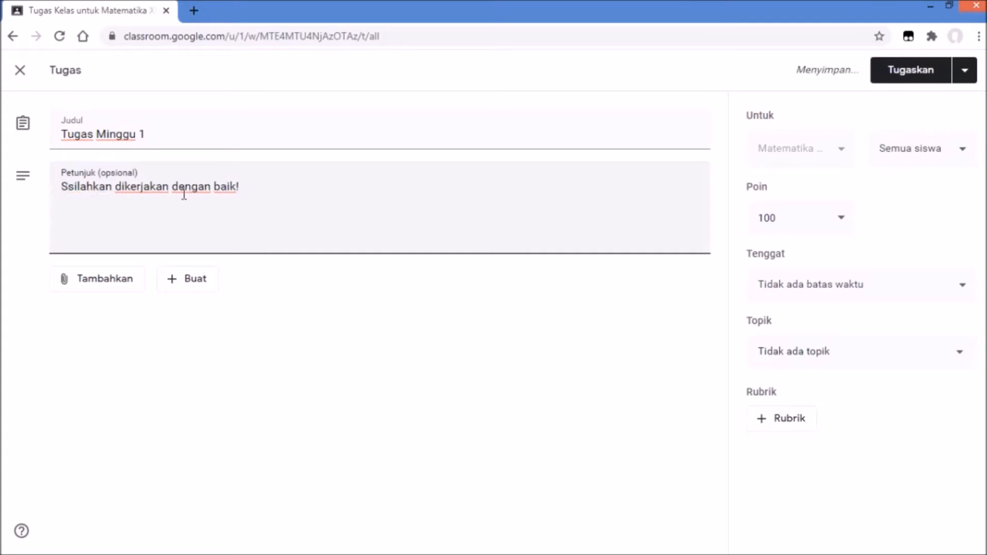
{"action": "key", "text": "Delete"}
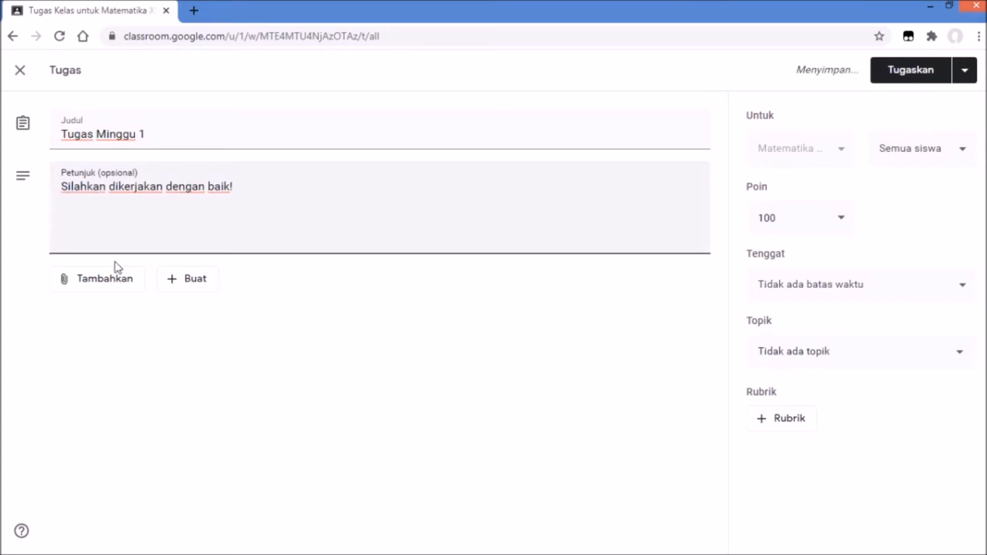
{"action": "left_click", "coordinate": [114, 285]}
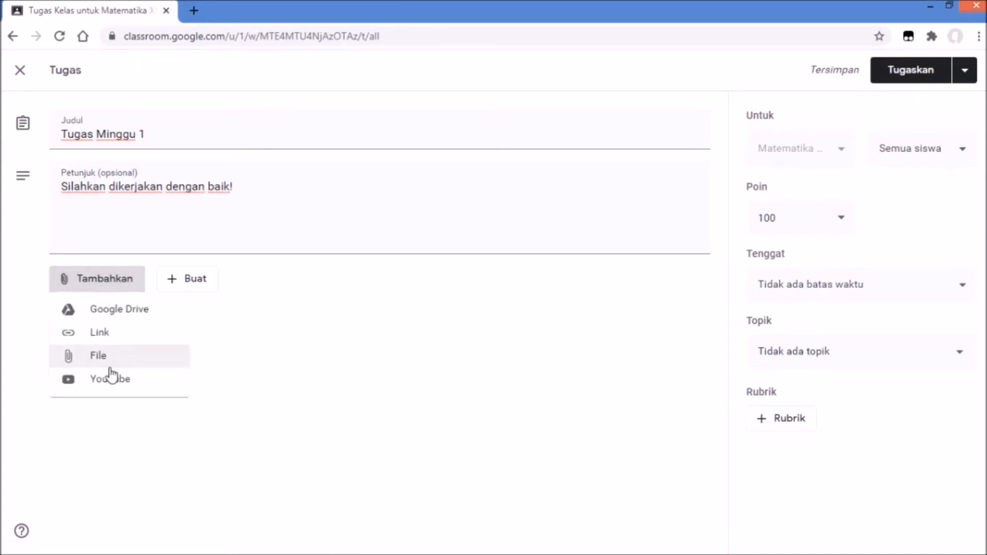
{"action": "left_click", "coordinate": [227, 315]}
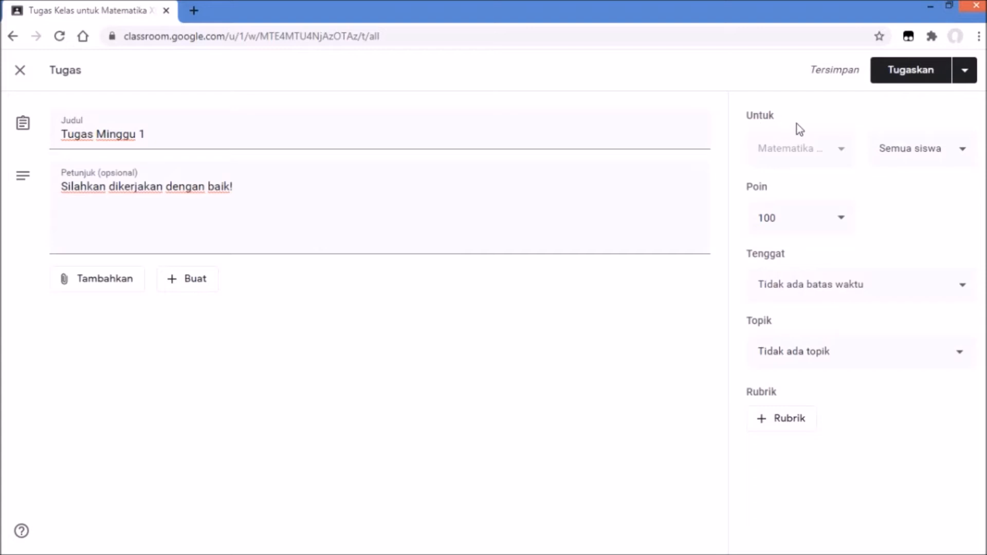
Try assigning the task to only one student, and restore the recipients to all students (Semua siswa)
{"action": "left_click", "coordinate": [929, 152]}
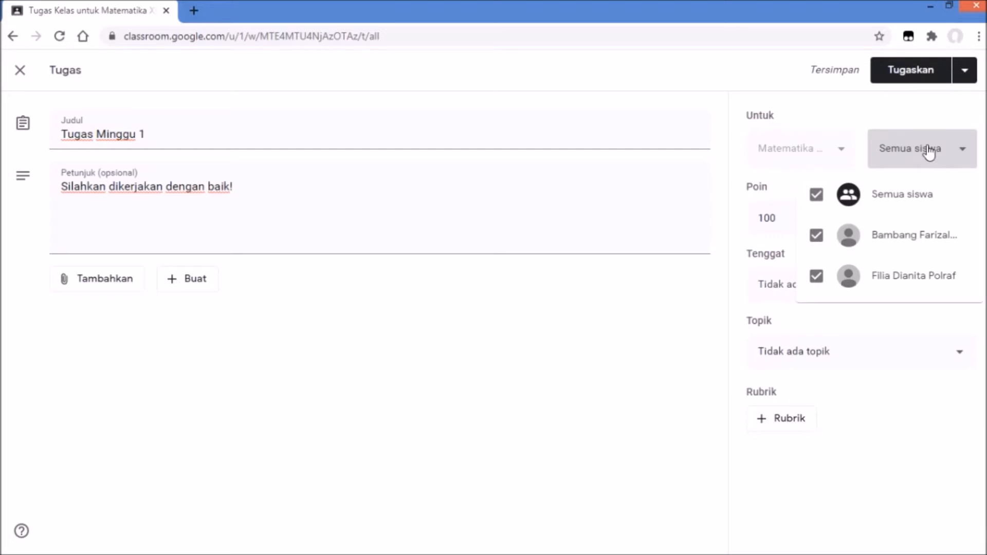
{"action": "left_click", "coordinate": [930, 111]}
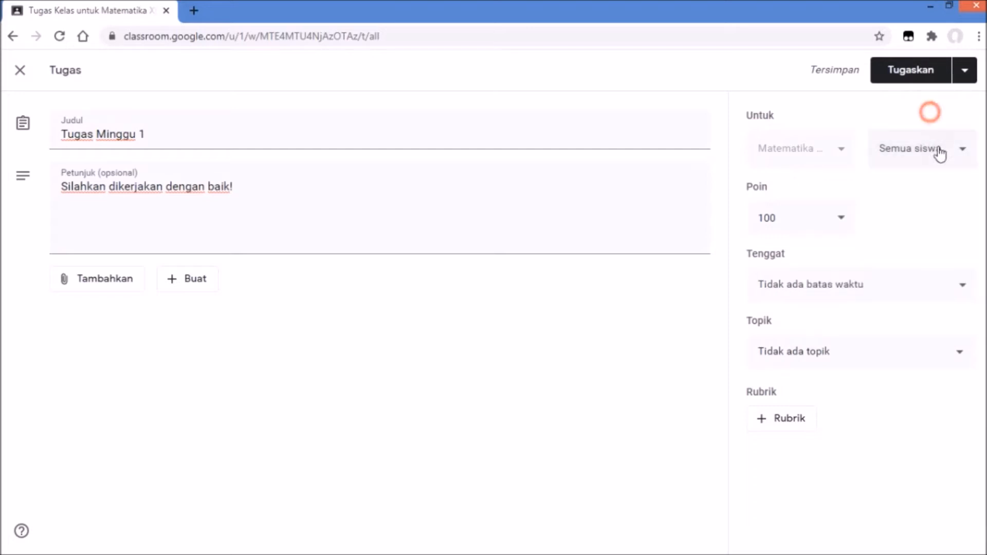
{"action": "left_click", "coordinate": [939, 165]}
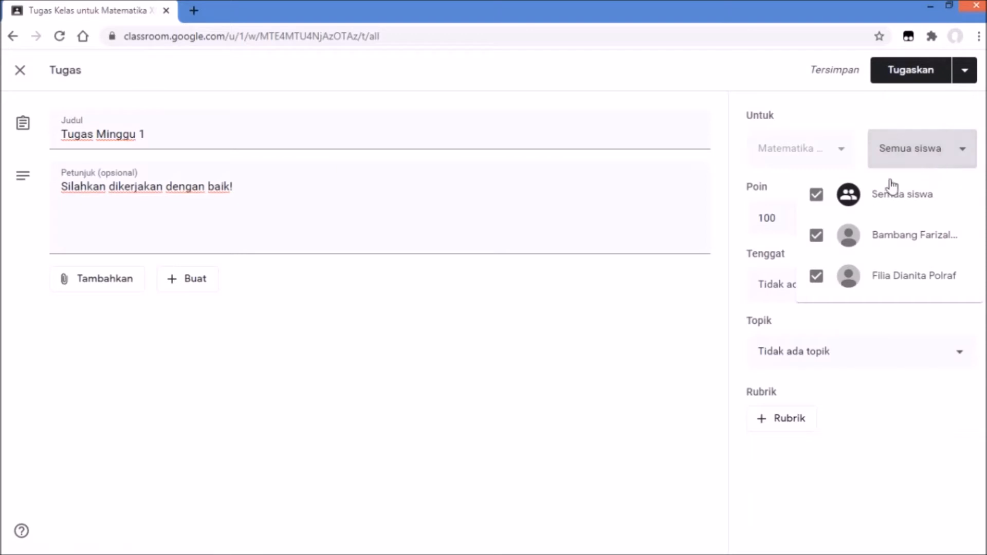
{"action": "left_click", "coordinate": [816, 196]}
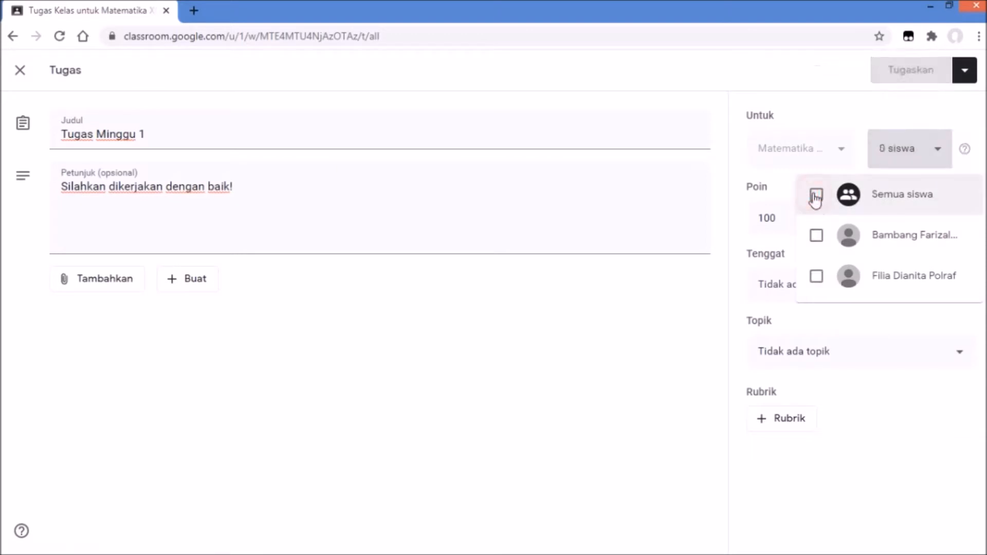
{"action": "left_click", "coordinate": [816, 196]}
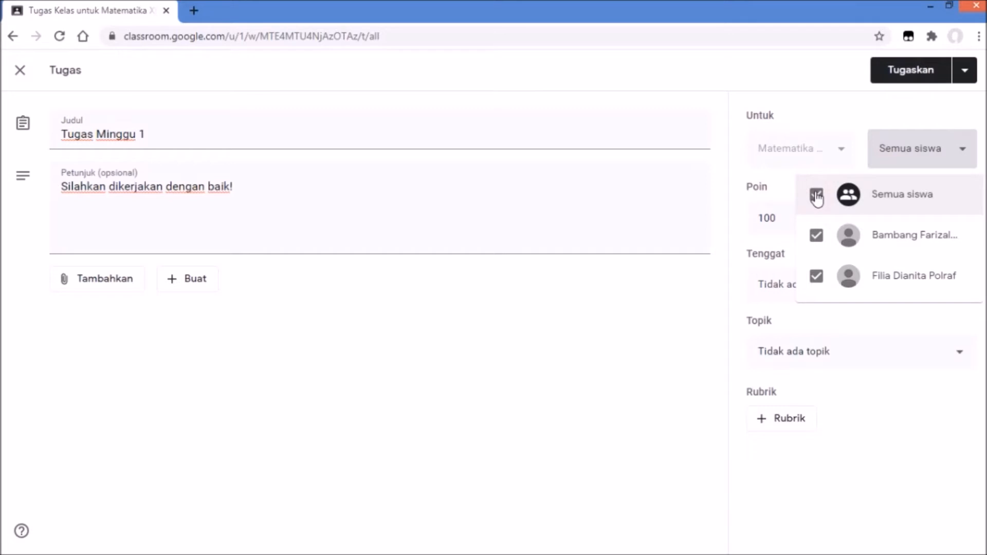
{"action": "left_click", "coordinate": [816, 195]}
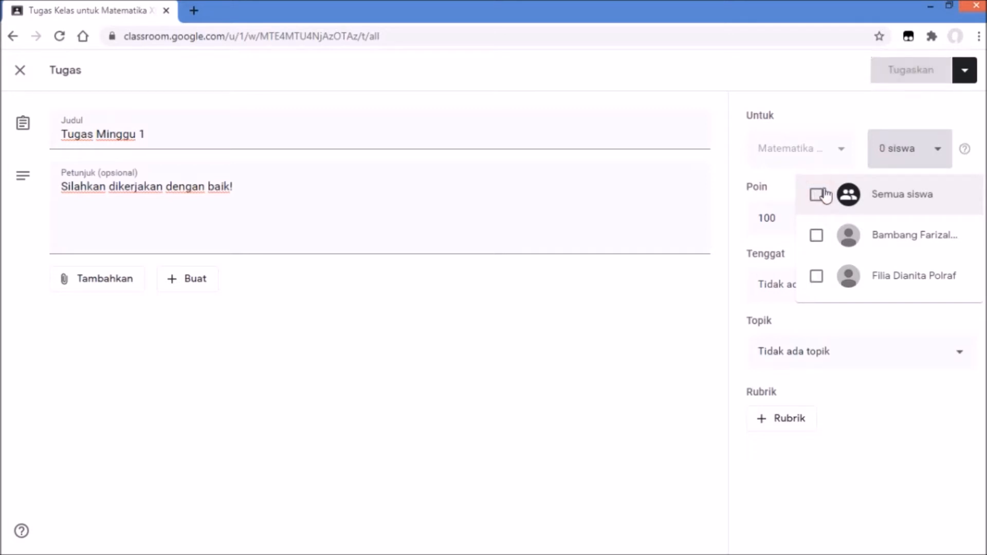
{"action": "left_click", "coordinate": [816, 237]}
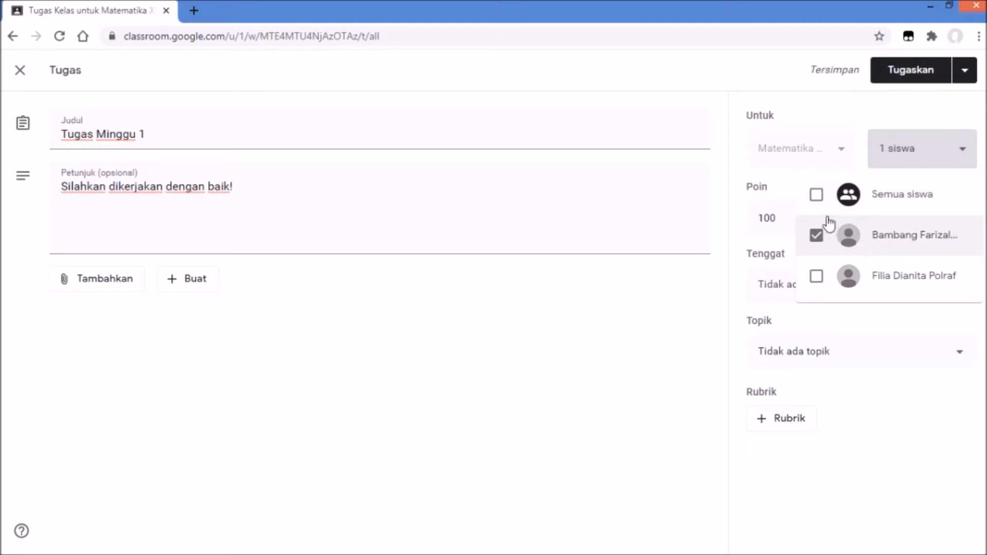
{"action": "left_click", "coordinate": [819, 198]}
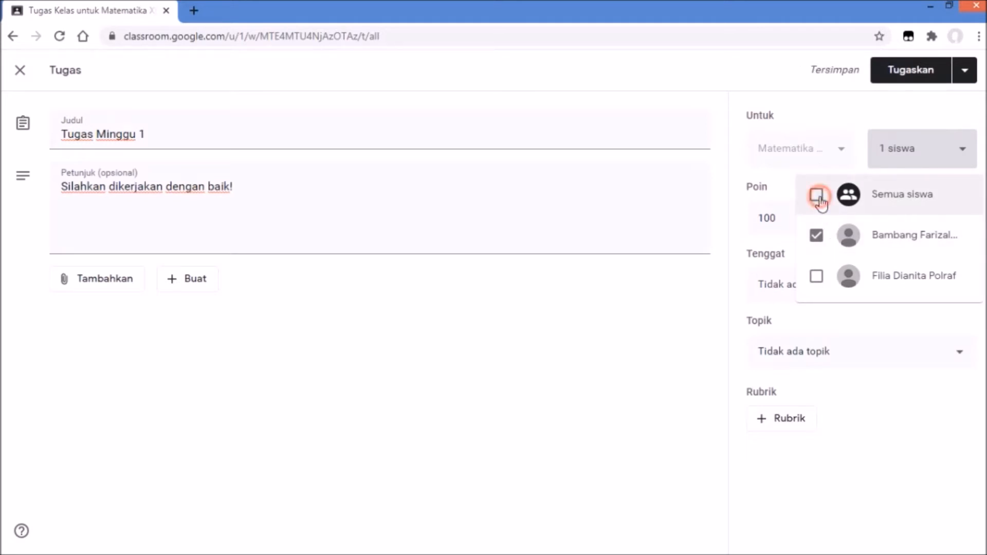
{"action": "left_click", "coordinate": [870, 116]}
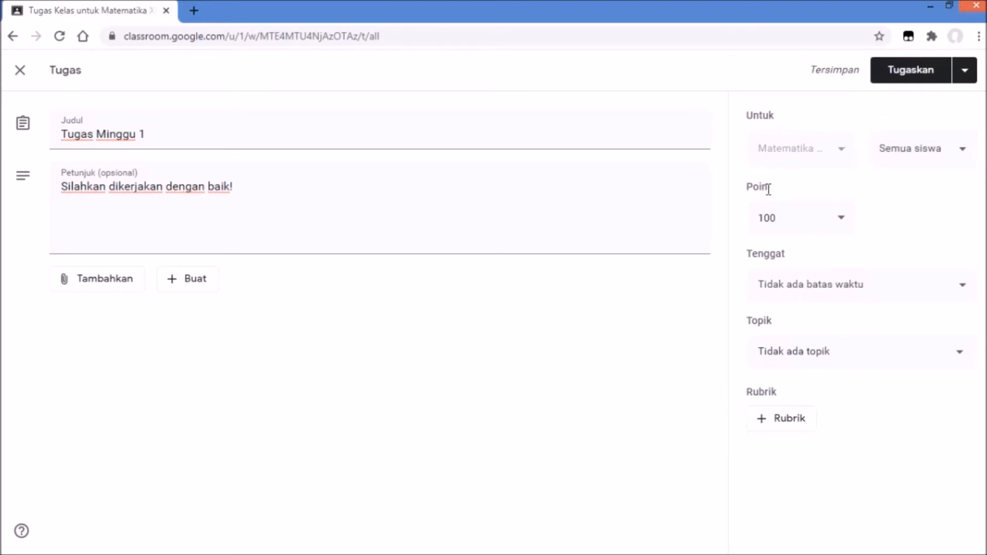
Set the assignment's points to 80
{"action": "left_click", "coordinate": [842, 220]}
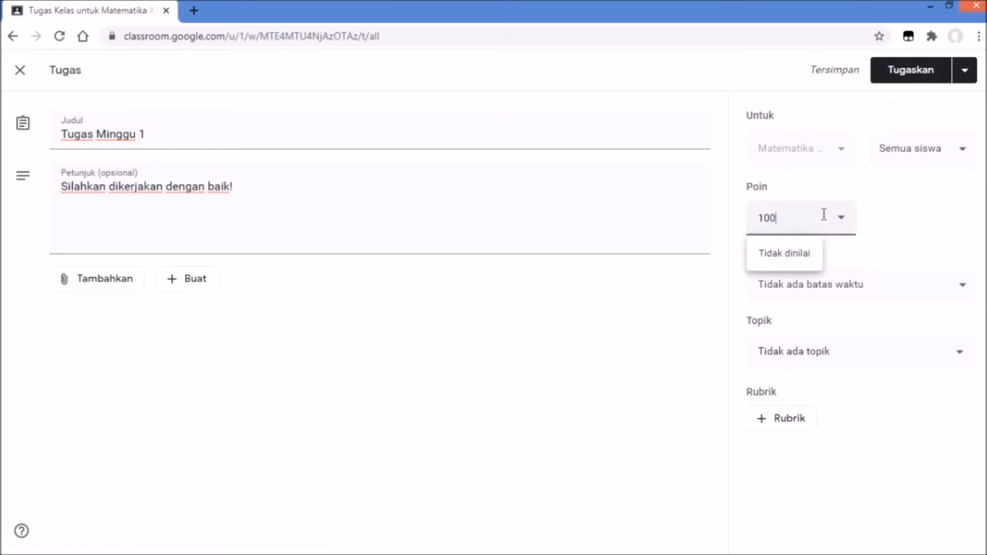
{"action": "key", "text": "BackSpace"}
{"action": "key", "text": "BackSpace"}
{"action": "key", "text": "BackSpace"}
{"action": "type", "text": "80"}
{"action": "left_click", "coordinate": [891, 231]}
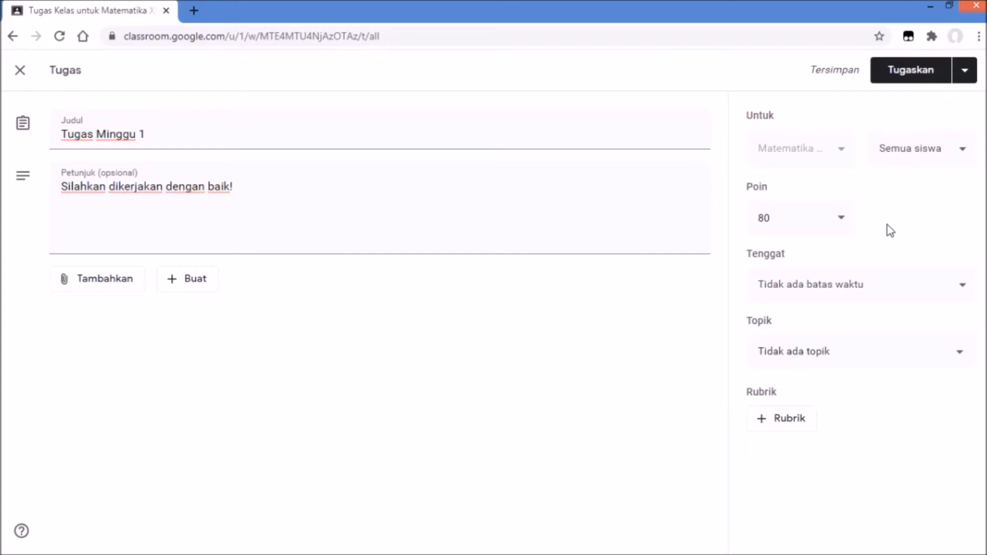
Change the assignment's points to 50
{"action": "left_click", "coordinate": [841, 218]}
{"action": "double_click", "coordinate": [790, 218]}
{"action": "type", "text": "50"}
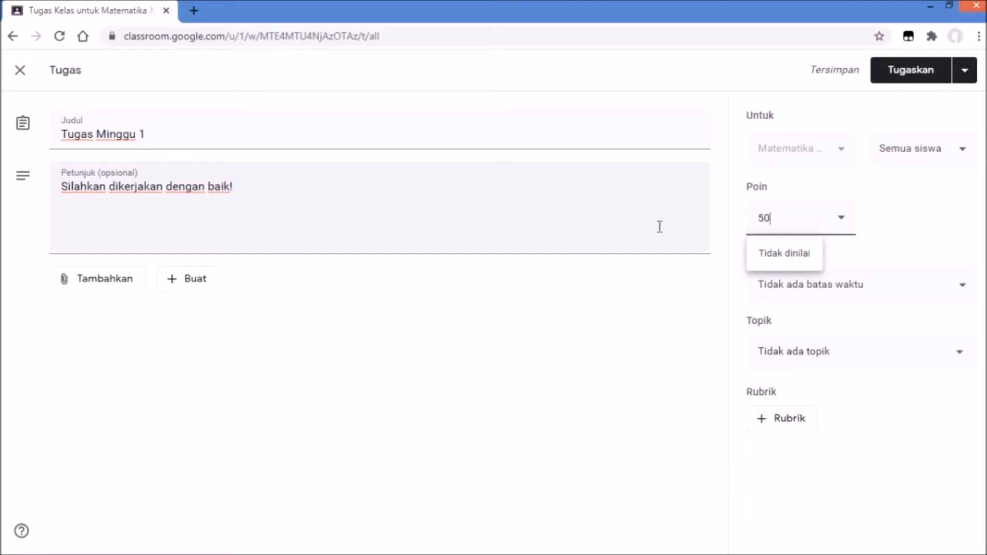
{"action": "left_click", "coordinate": [911, 215]}
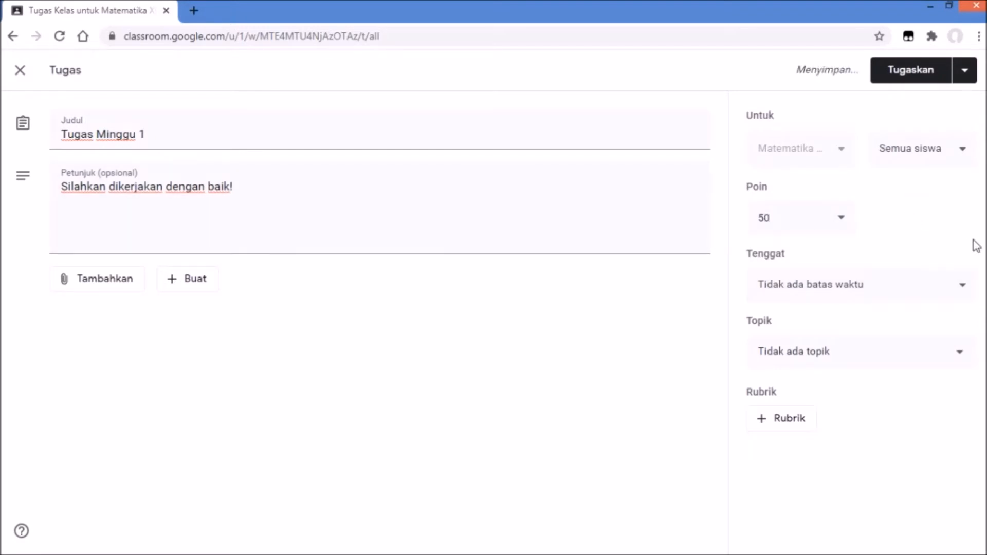
Set the assignment's due date to 8 August 2020 with a time limit of 16.00
{"action": "left_click", "coordinate": [836, 288]}
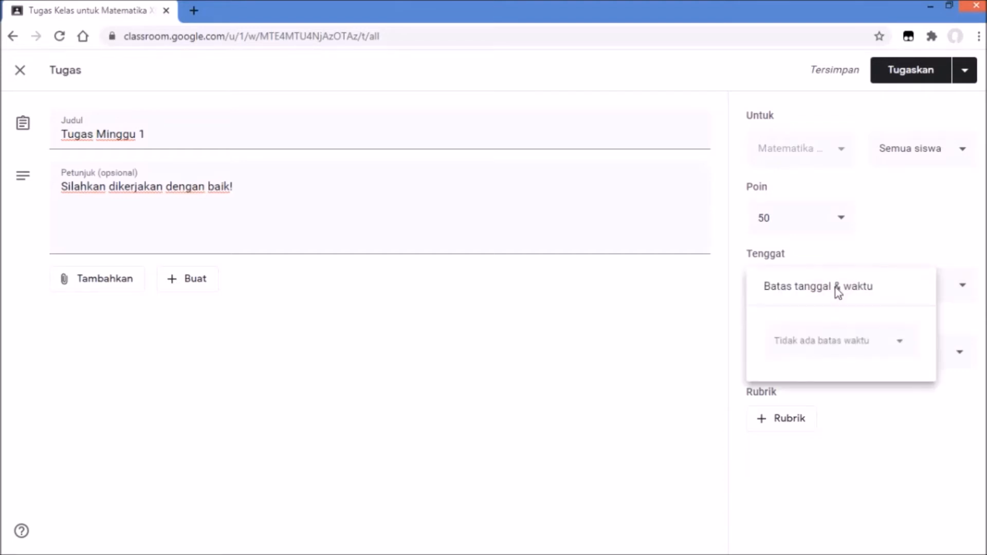
{"action": "left_click", "coordinate": [889, 351]}
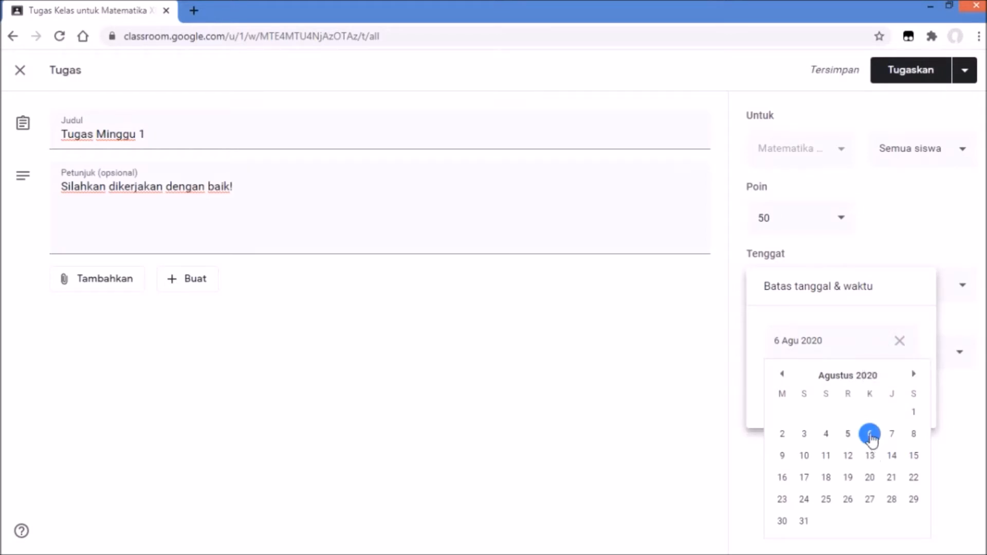
{"action": "left_click", "coordinate": [913, 437]}
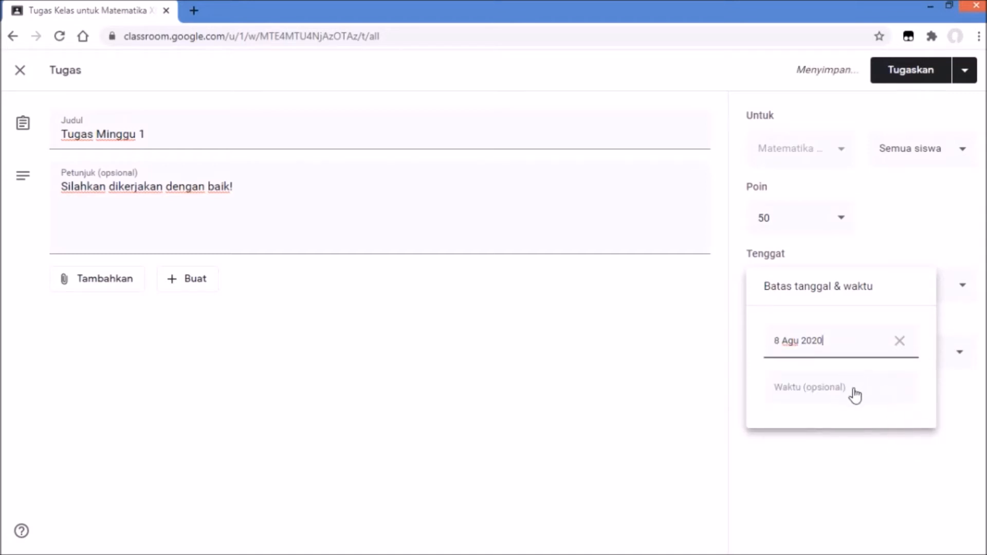
{"action": "left_click", "coordinate": [855, 390]}
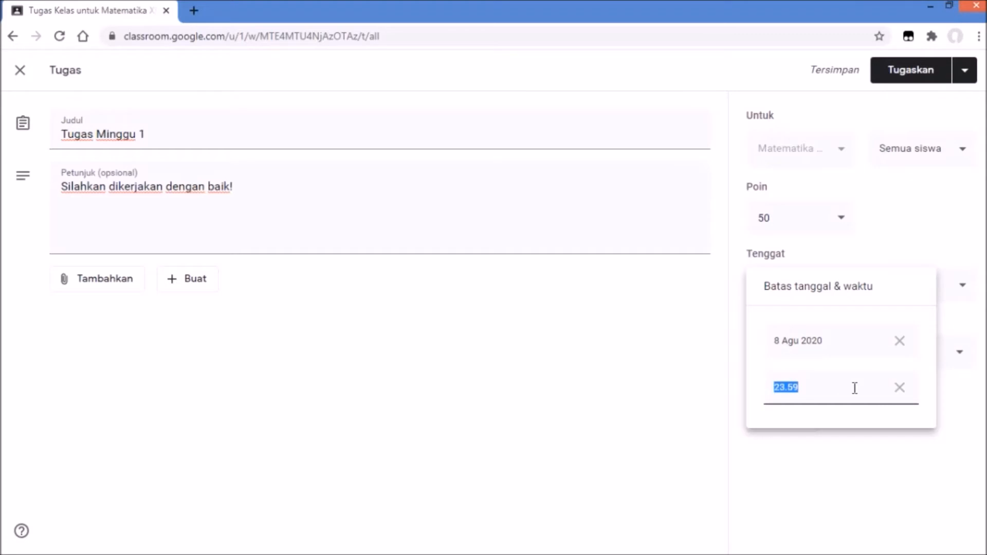
{"action": "type", "text": "16.00"}
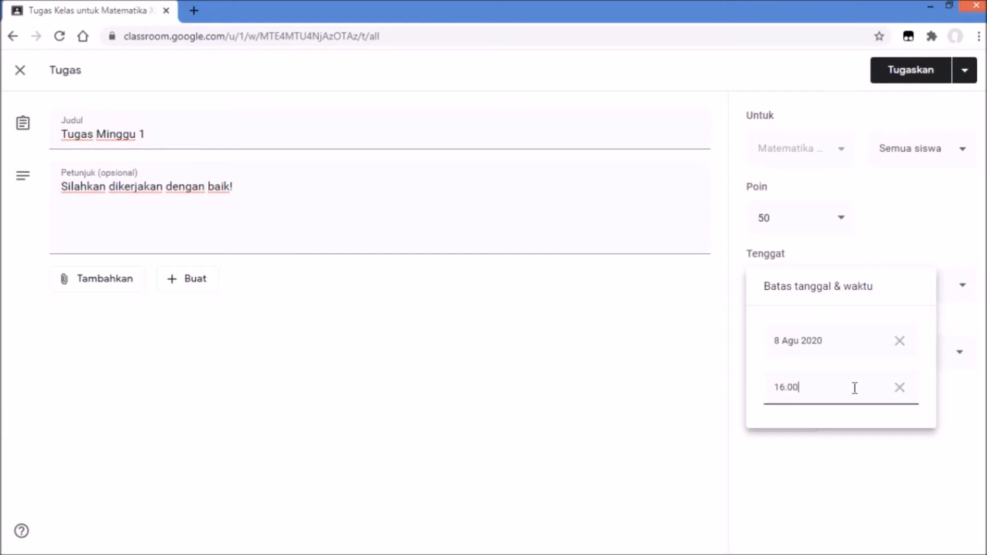
{"action": "left_click", "coordinate": [852, 461]}
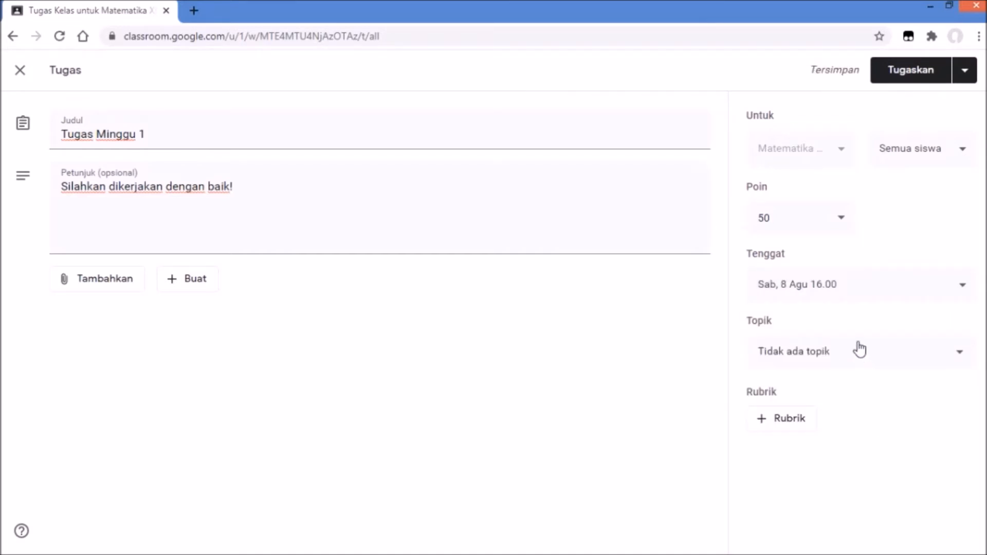
File Tugas Minggu 1 under the topic KUIS DAN LATIHAN and assign it to the class
{"action": "left_click", "coordinate": [869, 362]}
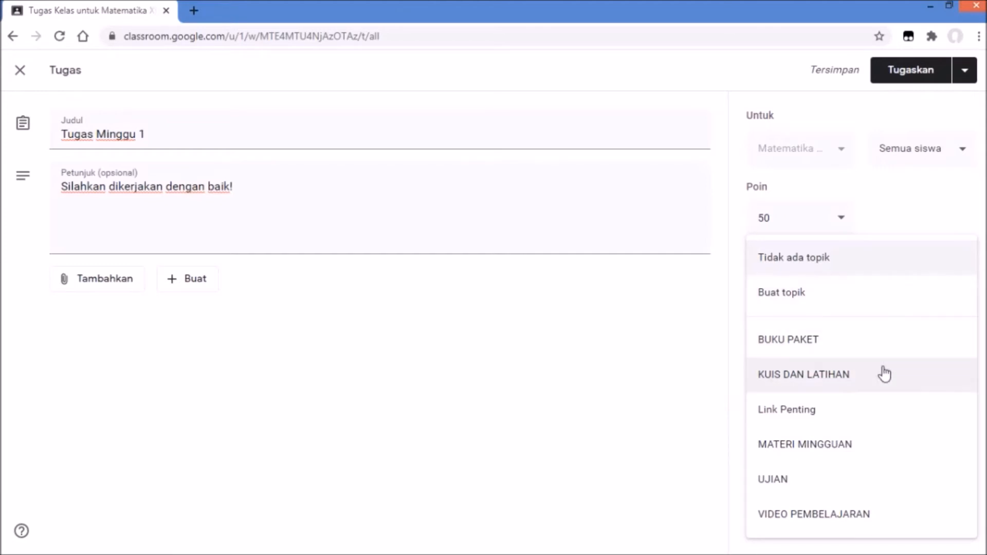
{"action": "left_click", "coordinate": [815, 380]}
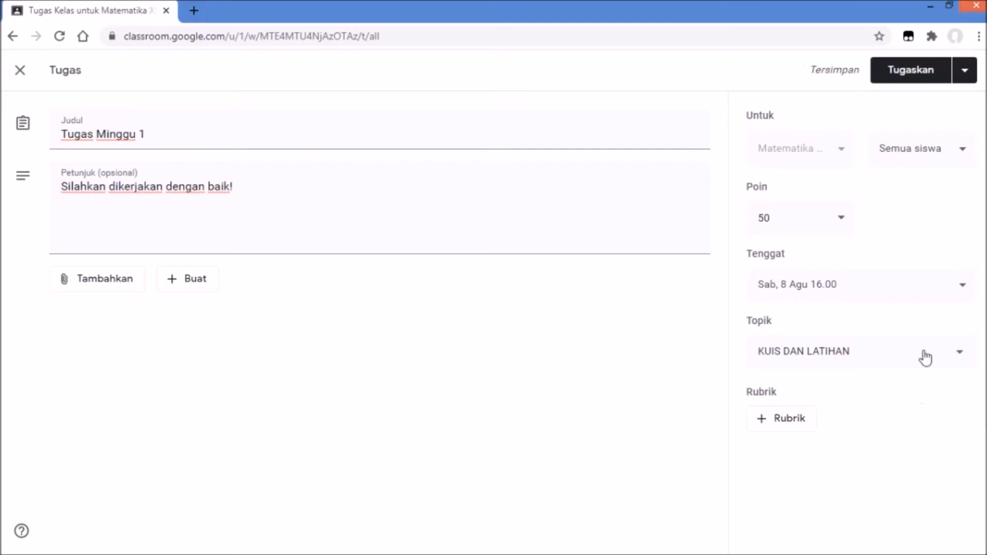
{"action": "left_click", "coordinate": [788, 422]}
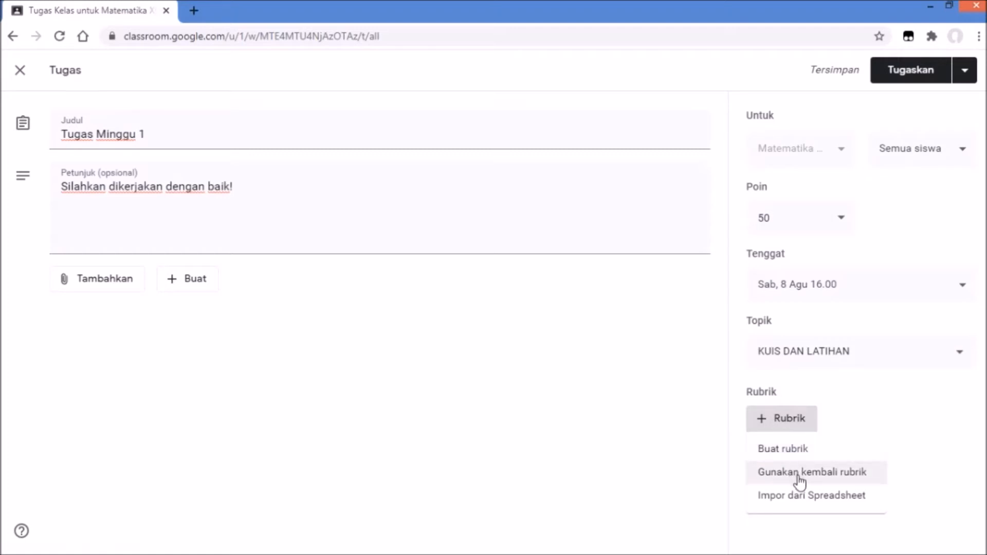
{"action": "left_click", "coordinate": [848, 429]}
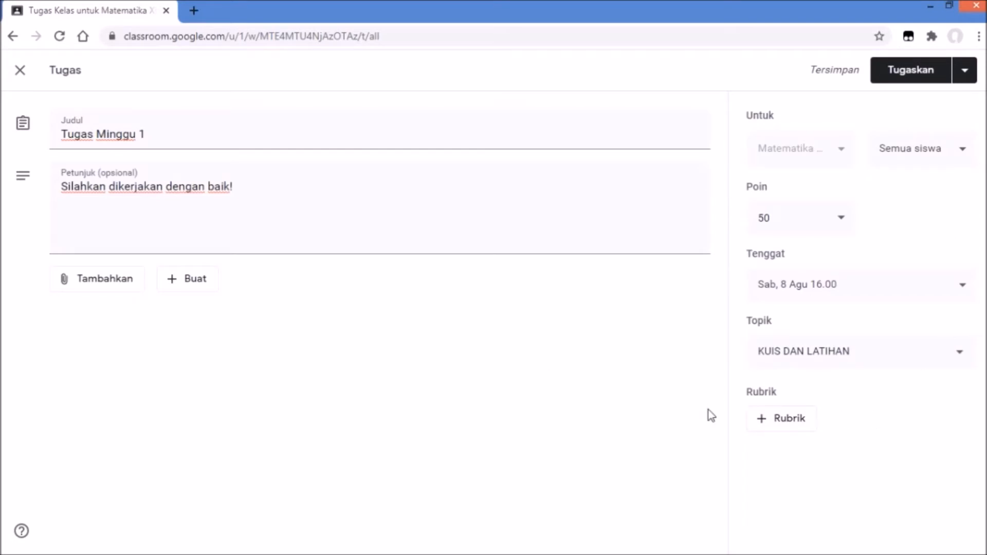
{"action": "left_click", "coordinate": [906, 77]}
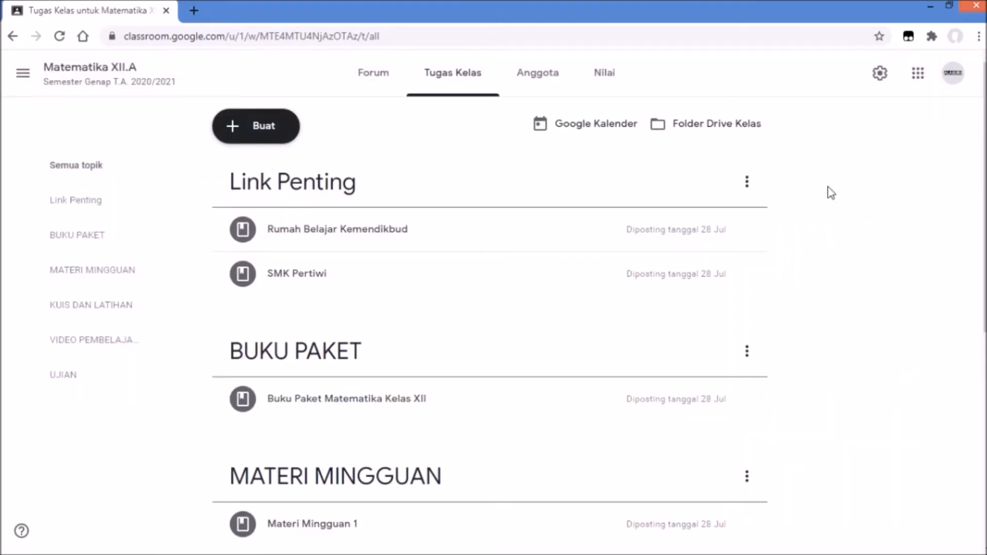
Create a new quiz assignment (Tugas kuis) titled "Ujian Bab I"
{"action": "scroll", "coordinate": [830, 193], "scroll_direction": "down", "scroll_amount": 1}
{"action": "scroll", "coordinate": [831, 193], "scroll_direction": "down", "scroll_amount": 5}
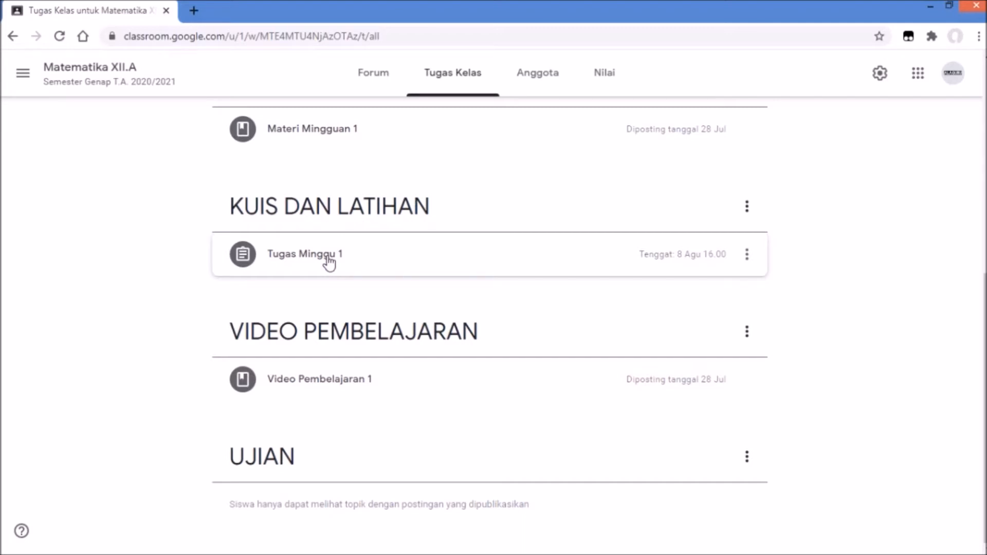
{"action": "scroll", "coordinate": [329, 262], "scroll_direction": "up", "scroll_amount": 8}
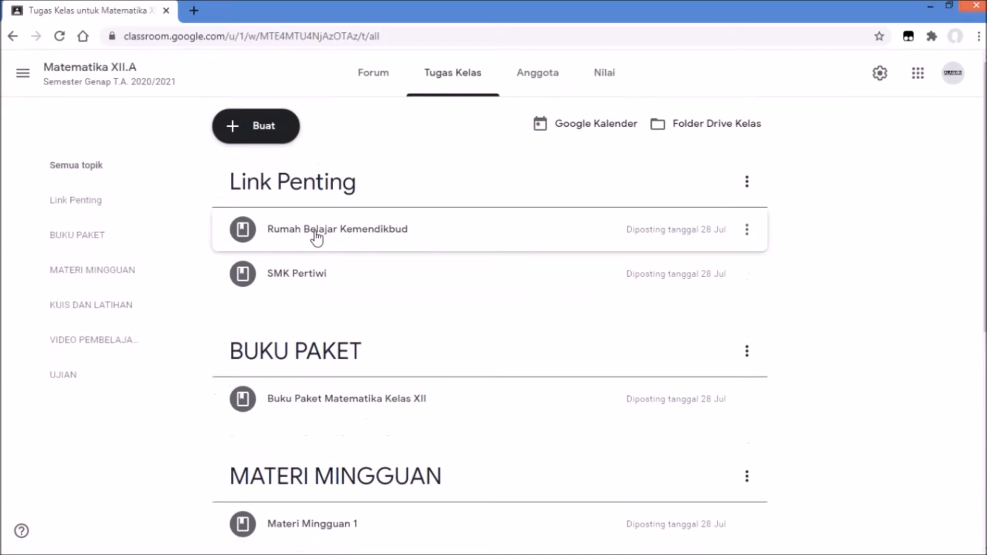
{"action": "left_click", "coordinate": [233, 133]}
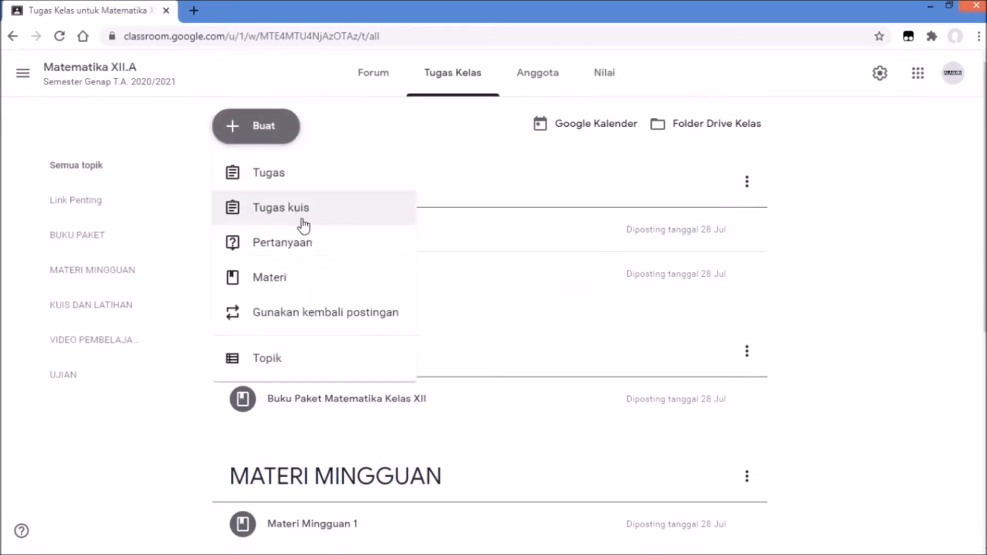
{"action": "left_click", "coordinate": [303, 222]}
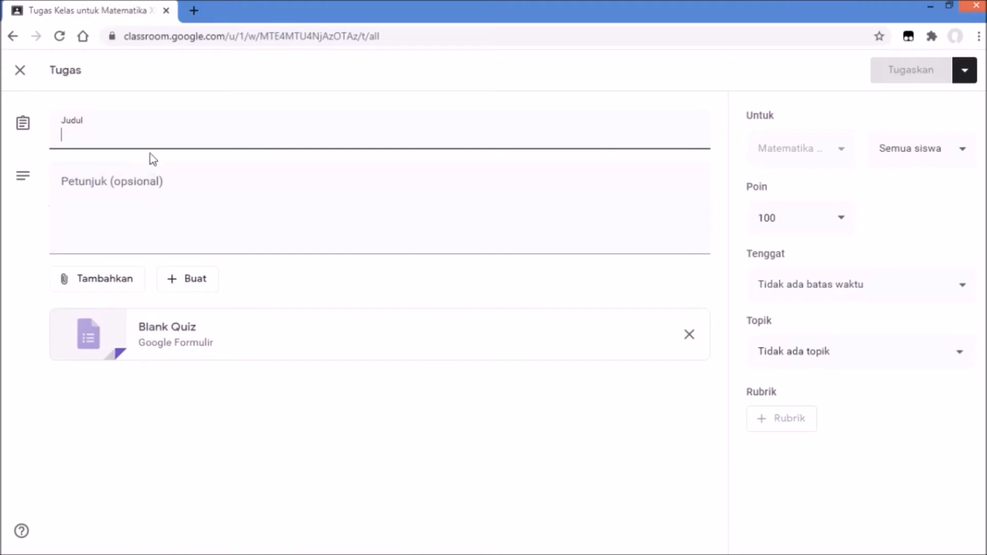
{"action": "left_click", "coordinate": [176, 135]}
{"action": "type", "text": "Ujian Bab I"}
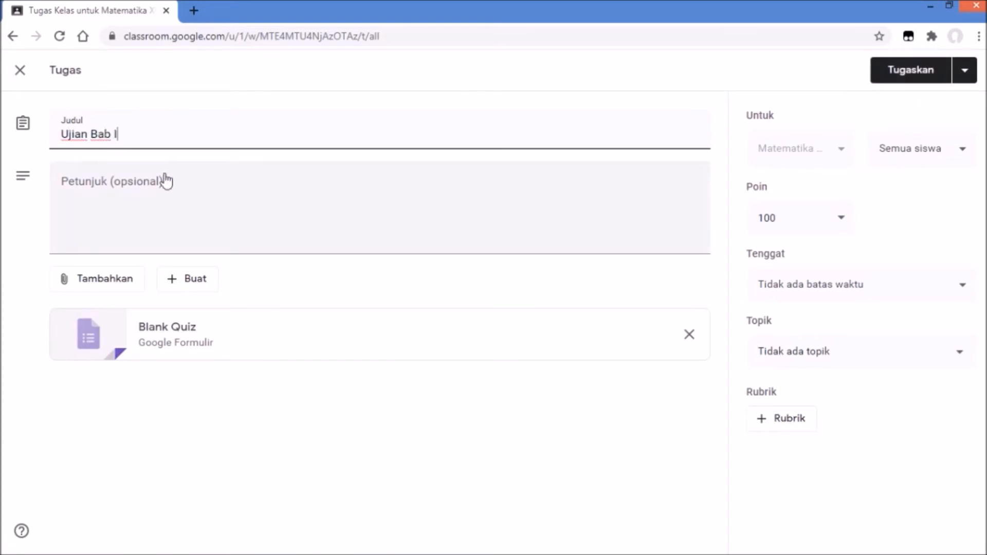
Enter the quiz assignment's instructions on two lines: "Silahkan kerjakan dengan jujur!" and "Boleh membuka buku!"
{"action": "left_click", "coordinate": [165, 181]}
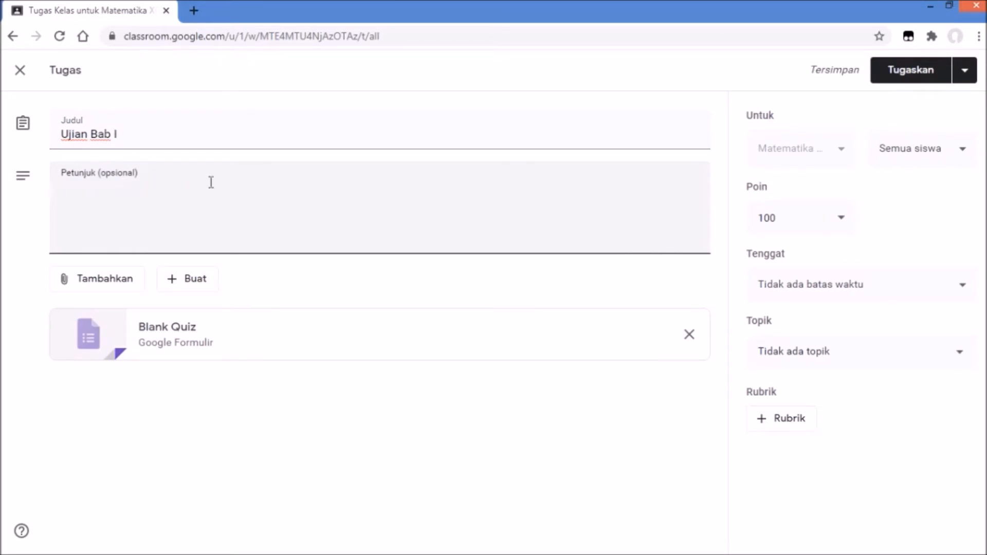
{"action": "type", "text": "Silah"}
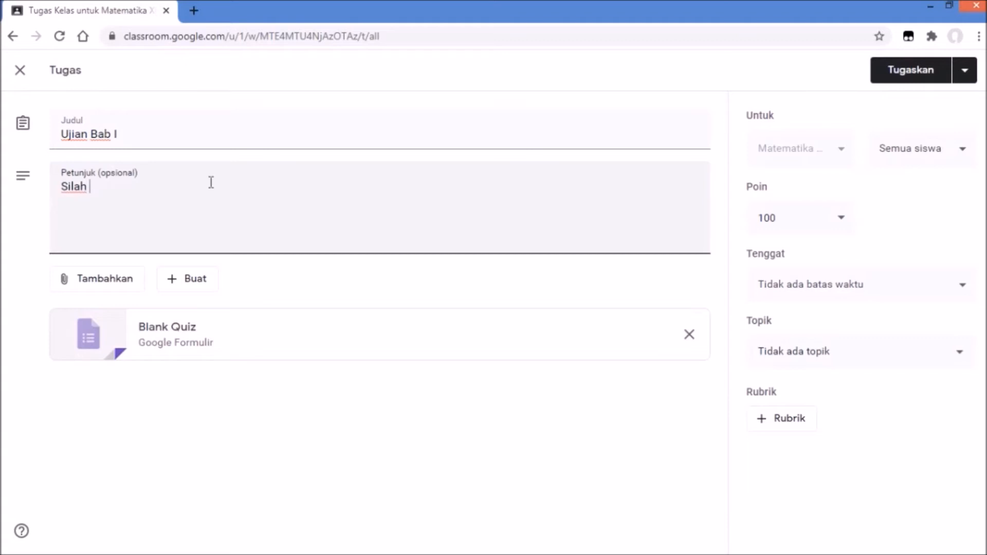
{"action": "type", "text": "kan kerjakan"}
{"action": "key", "text": "BackSpace"}
{"action": "type", "text": "kan dengan "}
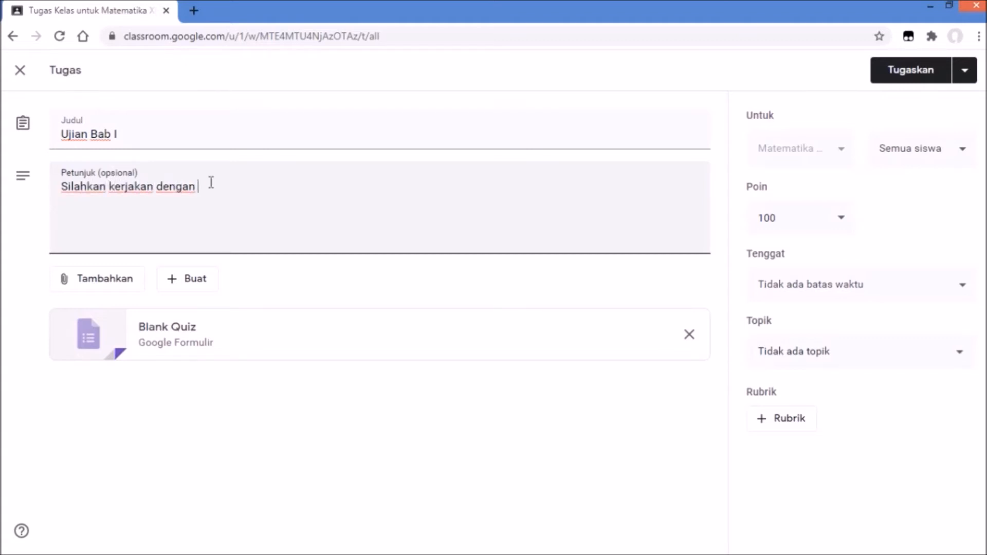
{"action": "type", "text": "jujur!"}
{"action": "key", "text": "Return"}
{"action": "type", "text": "Boleh membuka buku"}
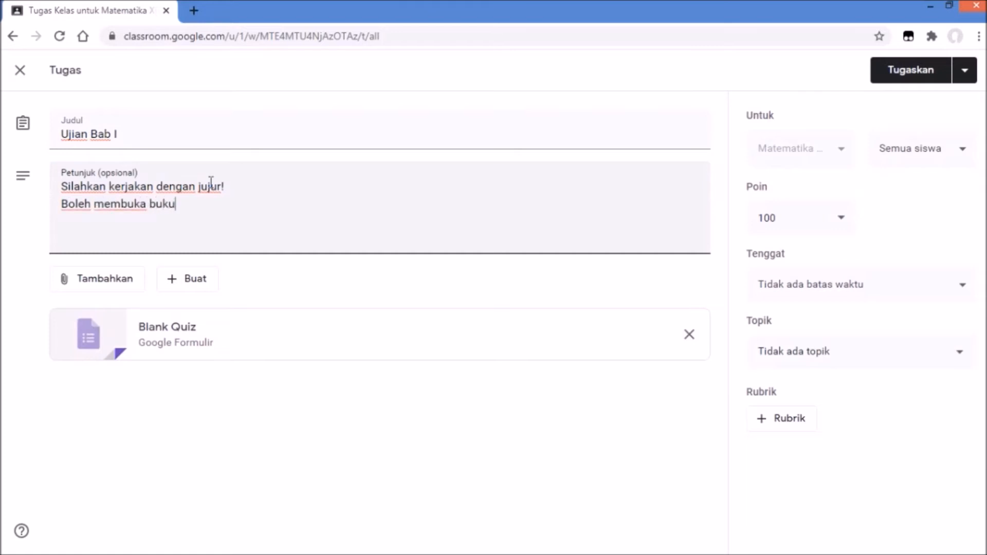
{"action": "type", "text": "!"}
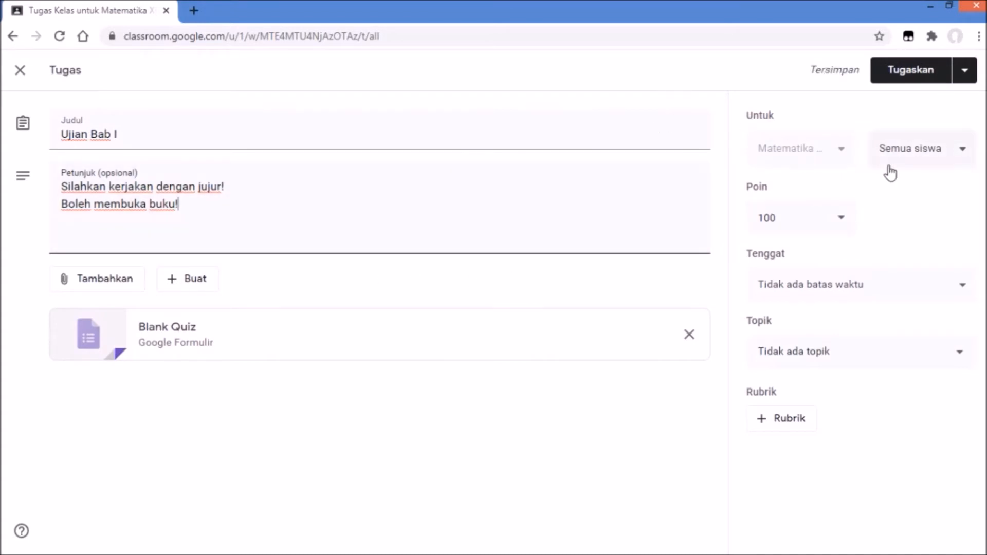
Set the quiz assignment's due date to 14 August 2020 without a time and its topic to UJIAN
{"action": "left_click", "coordinate": [826, 284]}
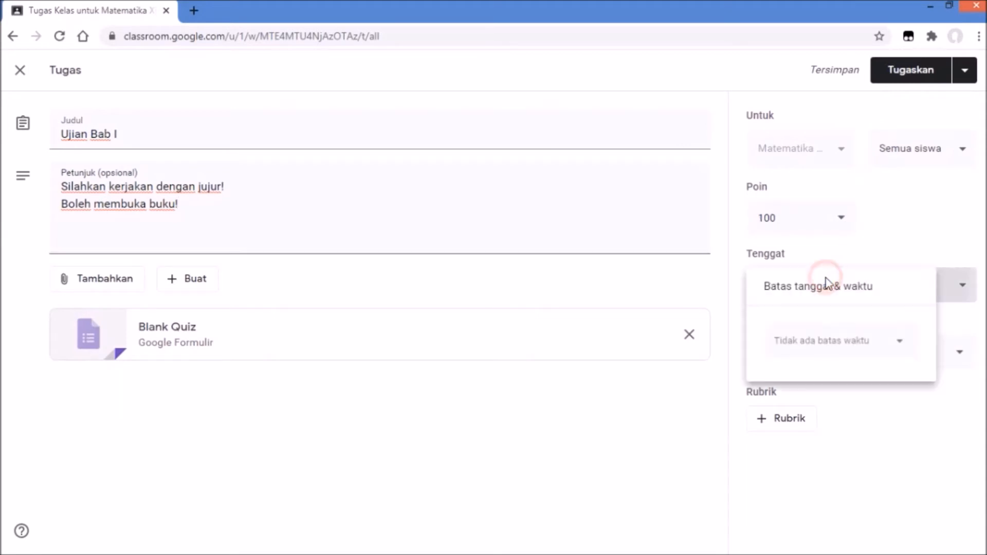
{"action": "left_click", "coordinate": [861, 340]}
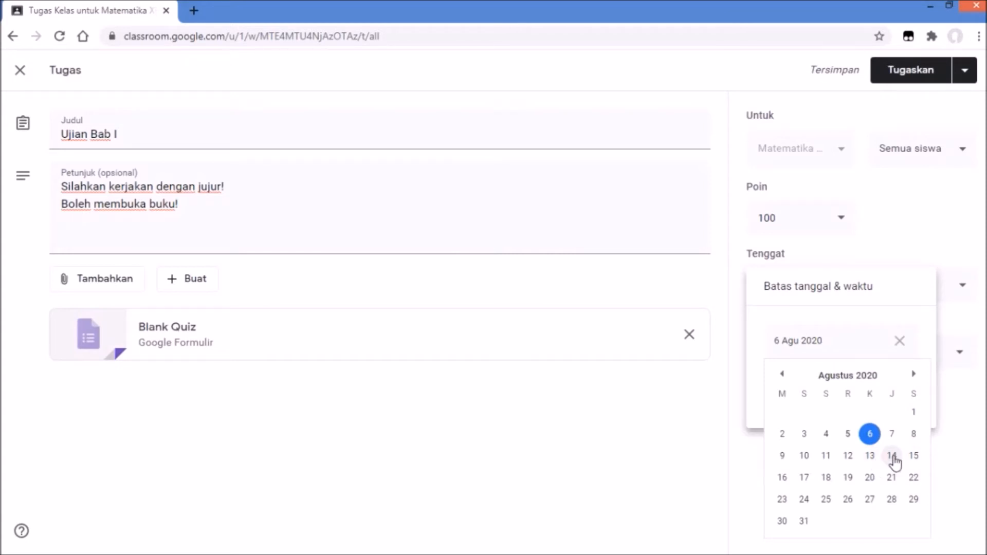
{"action": "left_click", "coordinate": [893, 459]}
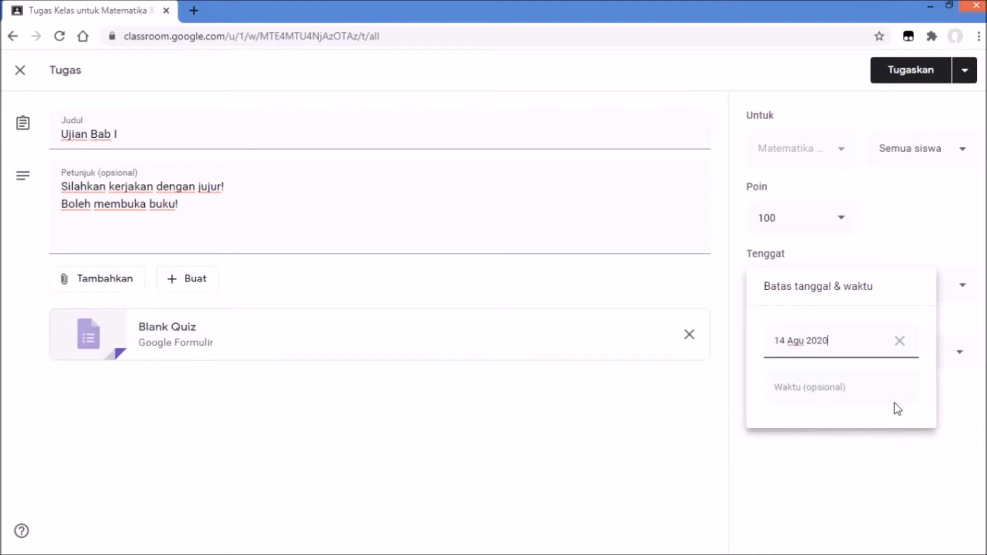
{"action": "left_click", "coordinate": [829, 448]}
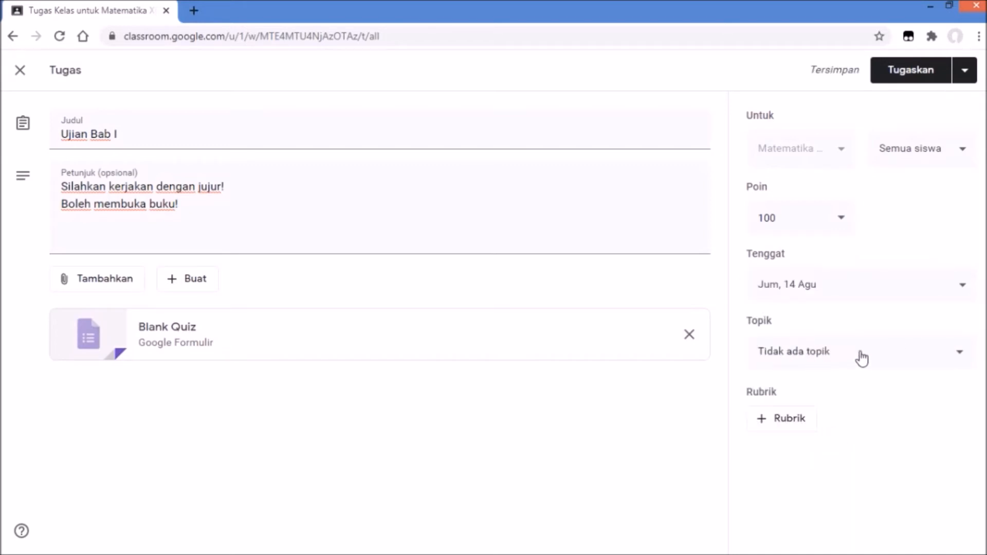
{"action": "left_click", "coordinate": [862, 358]}
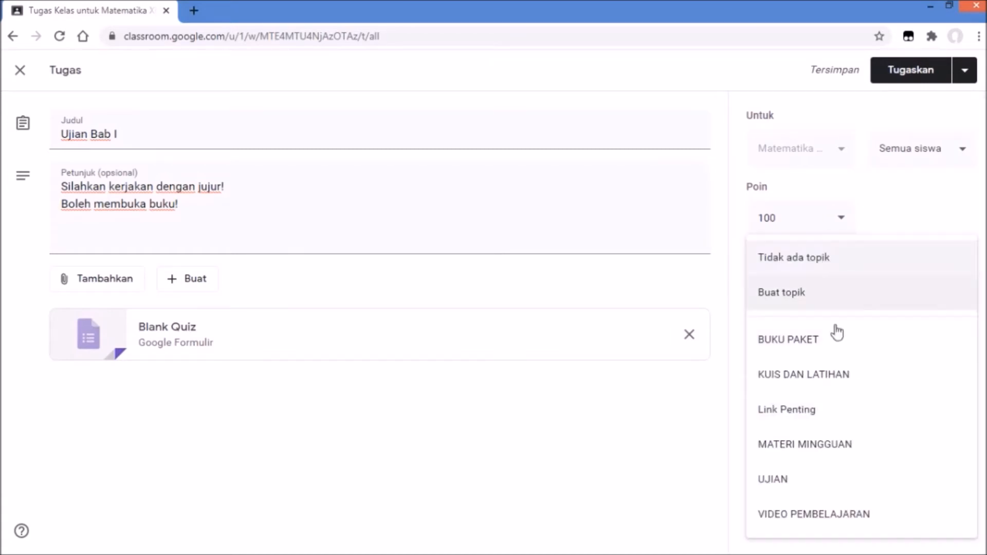
{"action": "left_click", "coordinate": [781, 483]}
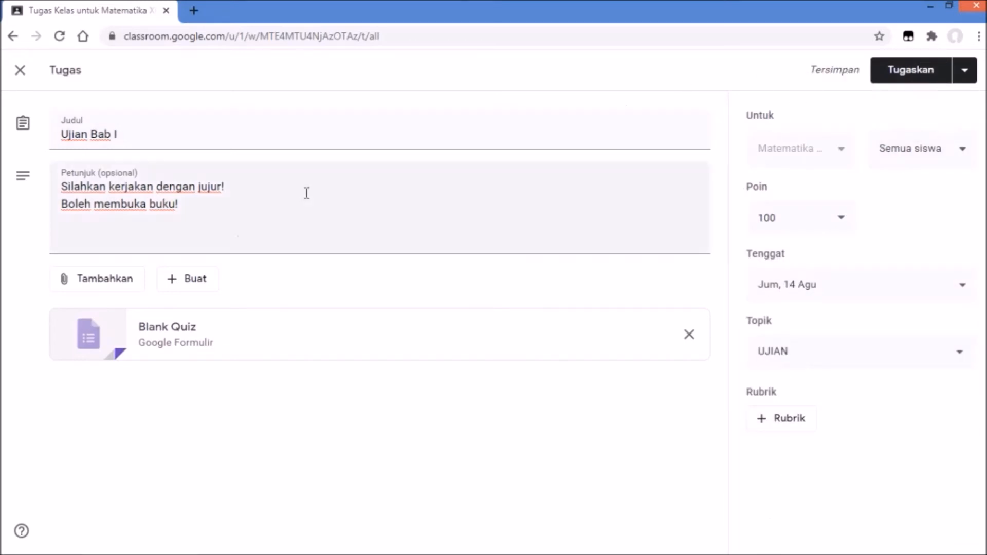
Open the attached Blank Quiz form and limit it to one response per person (Batasi ke 1 tanggapan) in its settings
{"action": "left_click", "coordinate": [168, 347]}
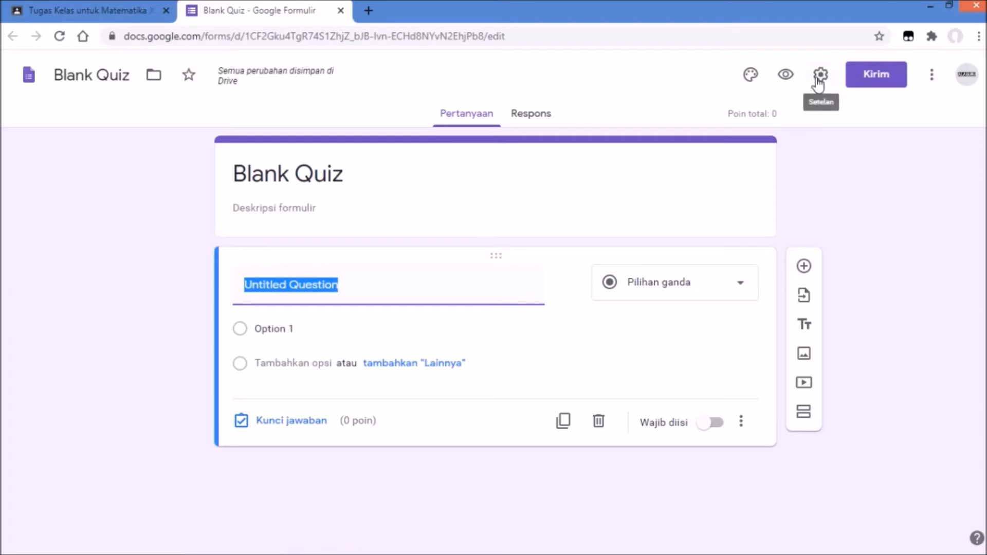
{"action": "left_click", "coordinate": [819, 78]}
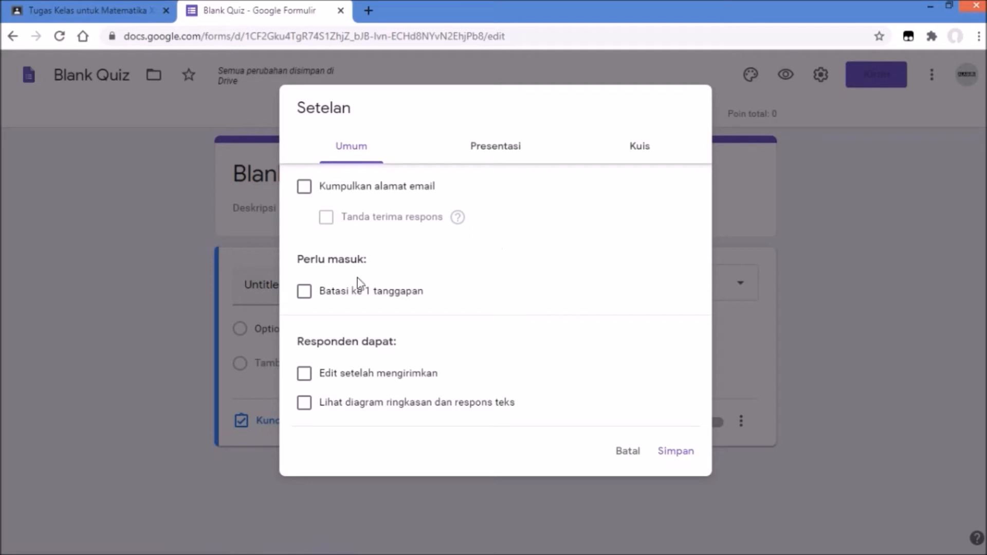
{"action": "left_click", "coordinate": [307, 293]}
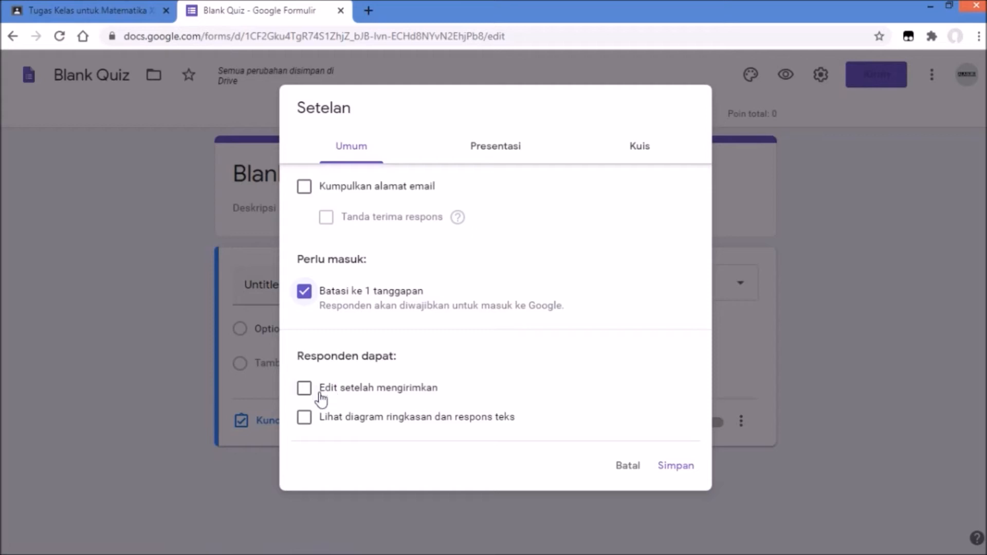
Stop respondents from seeing the correct answers (Jawaban yang benar) in the quiz options, and save the form settings
{"action": "left_click", "coordinate": [506, 149]}
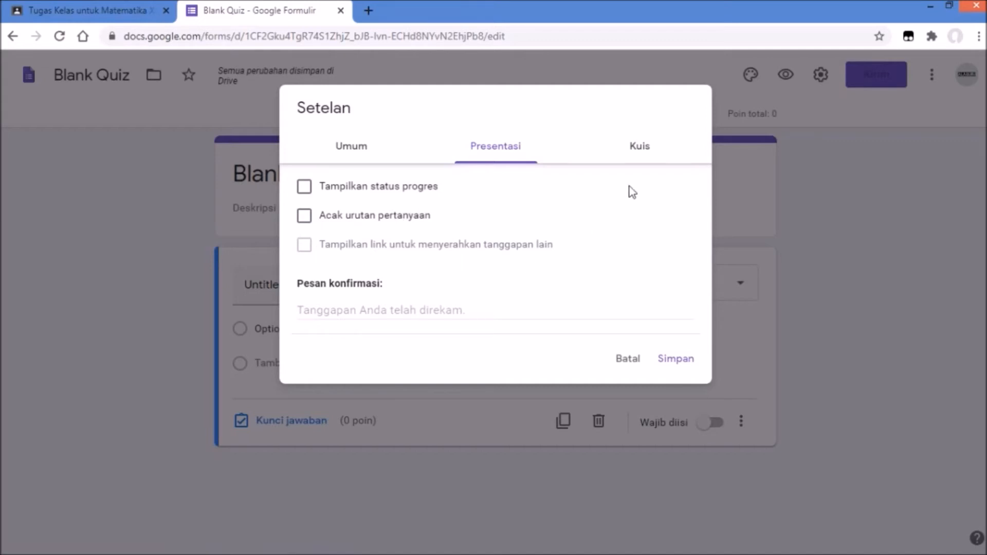
{"action": "left_click", "coordinate": [633, 150]}
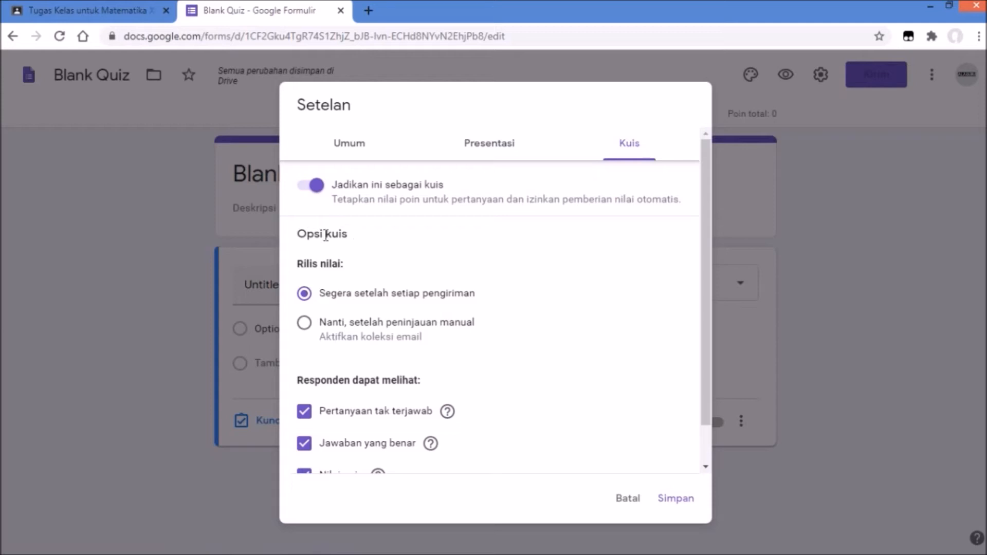
{"action": "scroll", "coordinate": [326, 235], "scroll_direction": "down", "scroll_amount": 1}
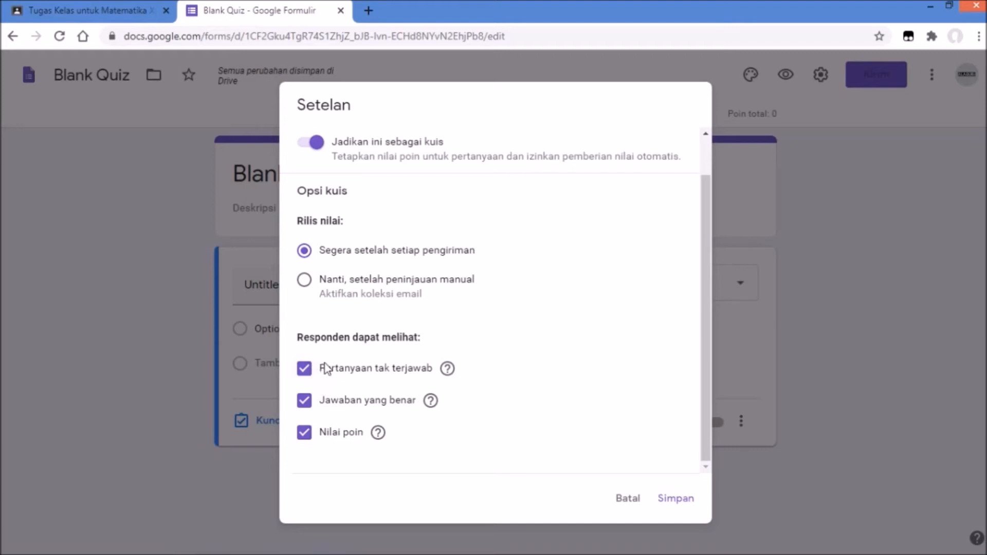
{"action": "left_click", "coordinate": [305, 403]}
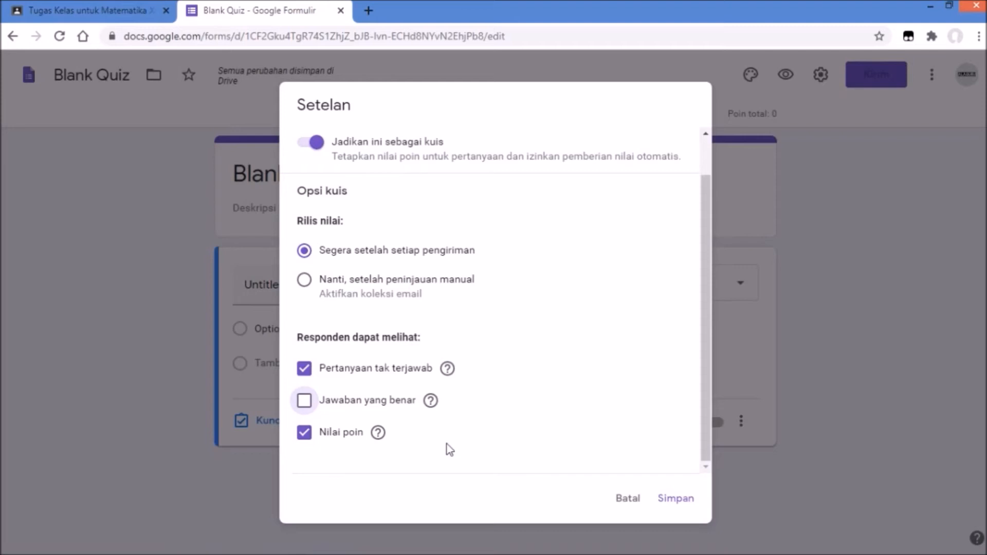
{"action": "scroll", "coordinate": [538, 343], "scroll_direction": "up", "scroll_amount": 1}
{"action": "scroll", "coordinate": [535, 336], "scroll_direction": "down", "scroll_amount": 1}
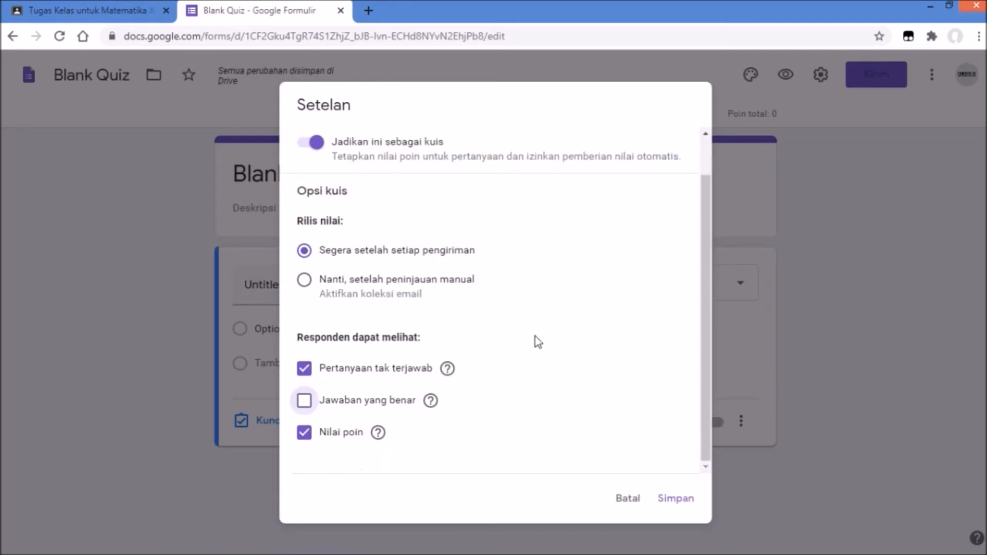
{"action": "left_click", "coordinate": [682, 502]}
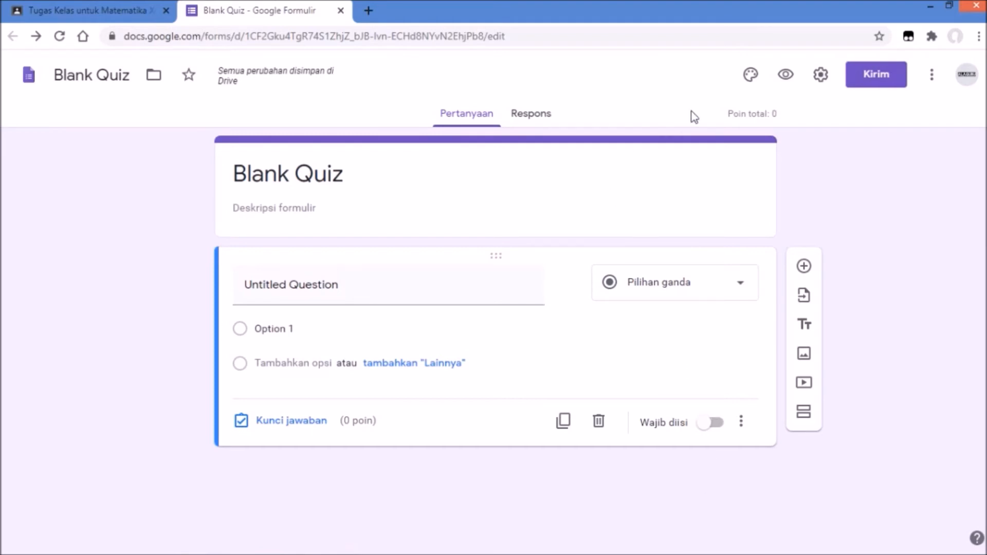
Browse the Kantor dan Sekolah header images and apply the dark cobblestone photo as the form's header
{"action": "left_click", "coordinate": [753, 82]}
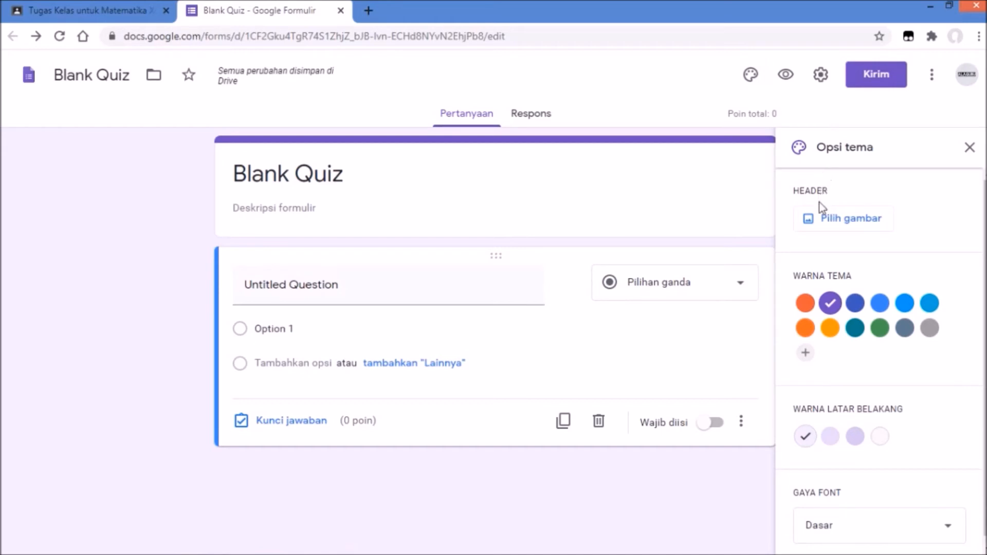
{"action": "left_click", "coordinate": [821, 217]}
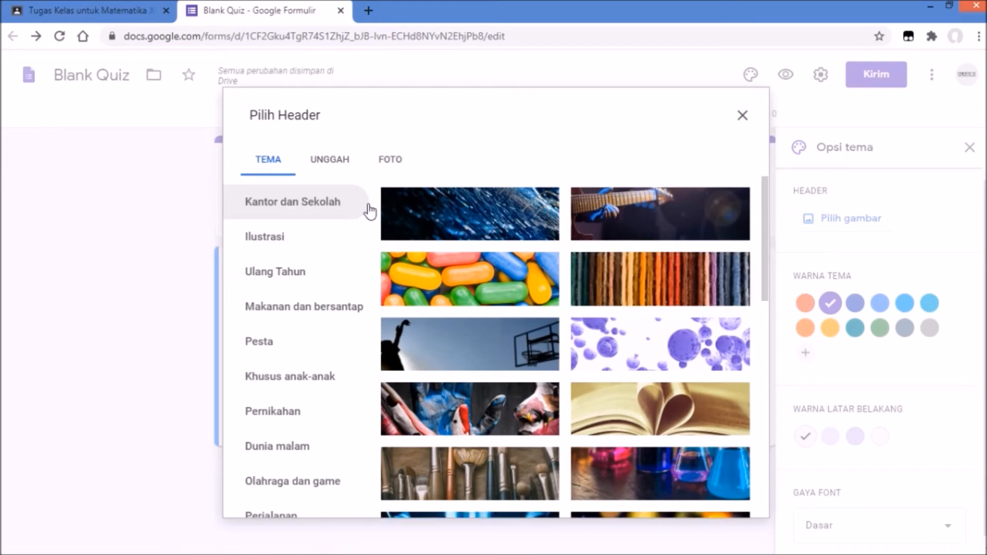
{"action": "scroll", "coordinate": [661, 326], "scroll_direction": "down", "scroll_amount": 10}
{"action": "scroll", "coordinate": [676, 403], "scroll_direction": "down", "scroll_amount": 5}
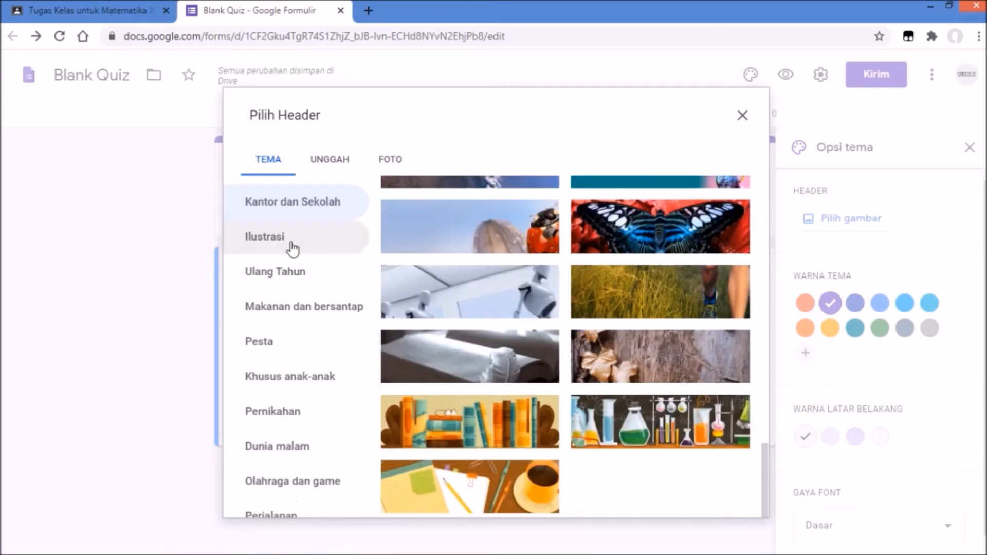
{"action": "left_click", "coordinate": [327, 163]}
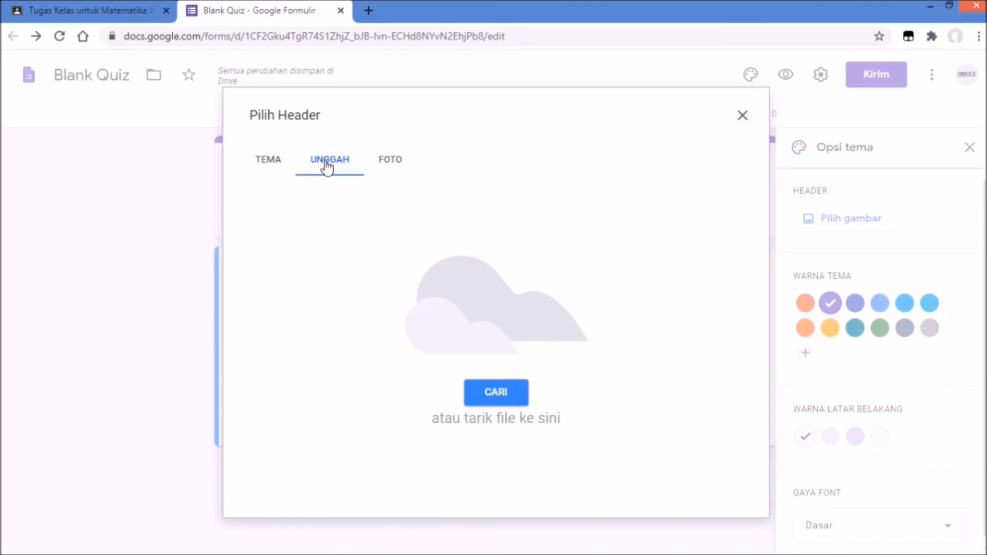
{"action": "left_click", "coordinate": [276, 167]}
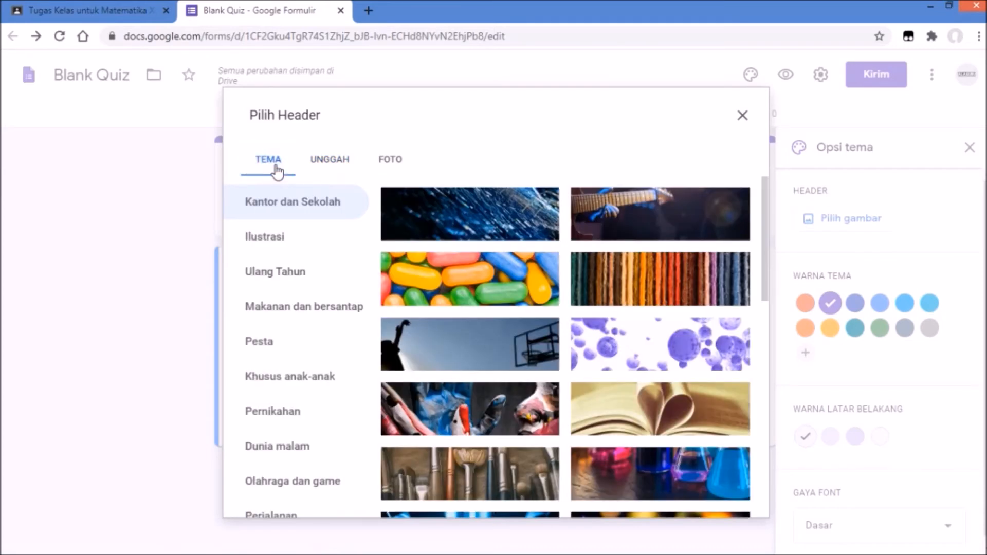
{"action": "scroll", "coordinate": [630, 288], "scroll_direction": "down", "scroll_amount": 2}
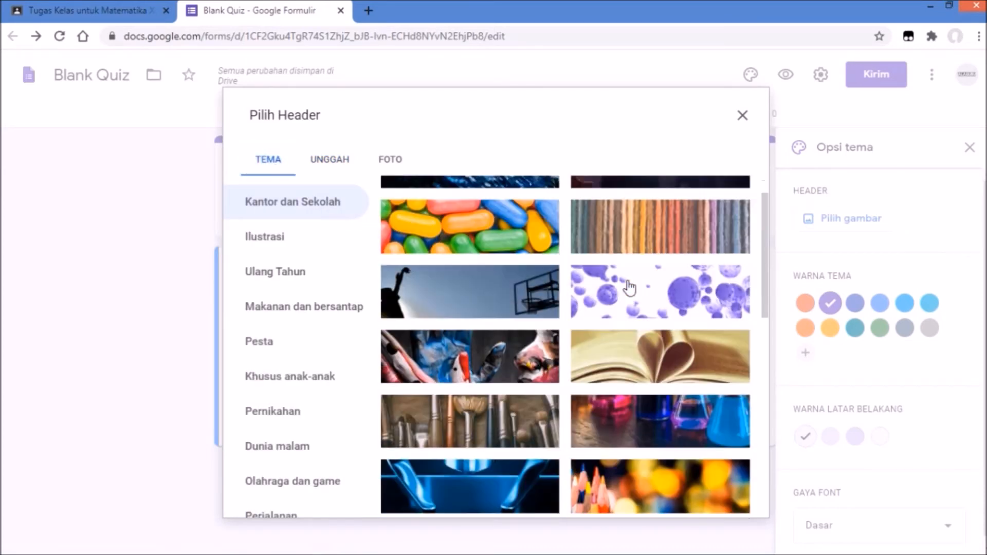
{"action": "scroll", "coordinate": [630, 288], "scroll_direction": "down", "scroll_amount": 7}
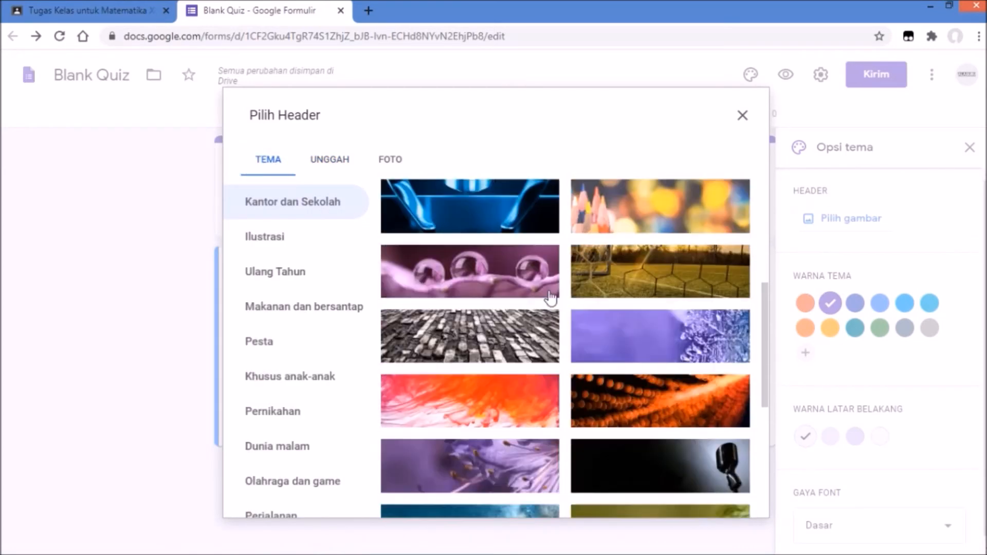
{"action": "scroll", "coordinate": [639, 381], "scroll_direction": "up", "scroll_amount": 2}
{"action": "left_click", "coordinate": [518, 319]}
{"action": "left_click", "coordinate": [714, 504]}
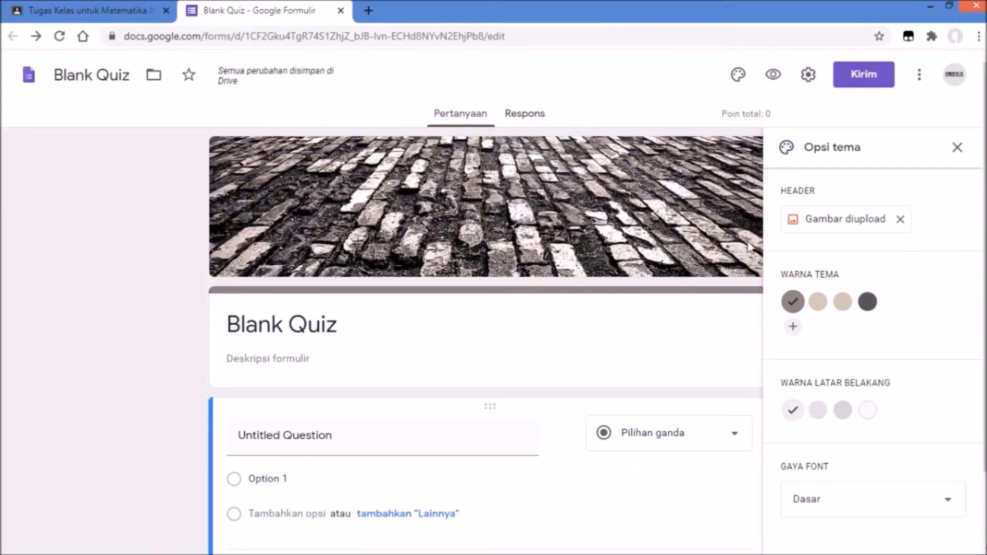
Add a custom orange theme color, #e49800, to the form's theme
{"action": "left_click", "coordinate": [816, 305]}
{"action": "left_click", "coordinate": [793, 326]}
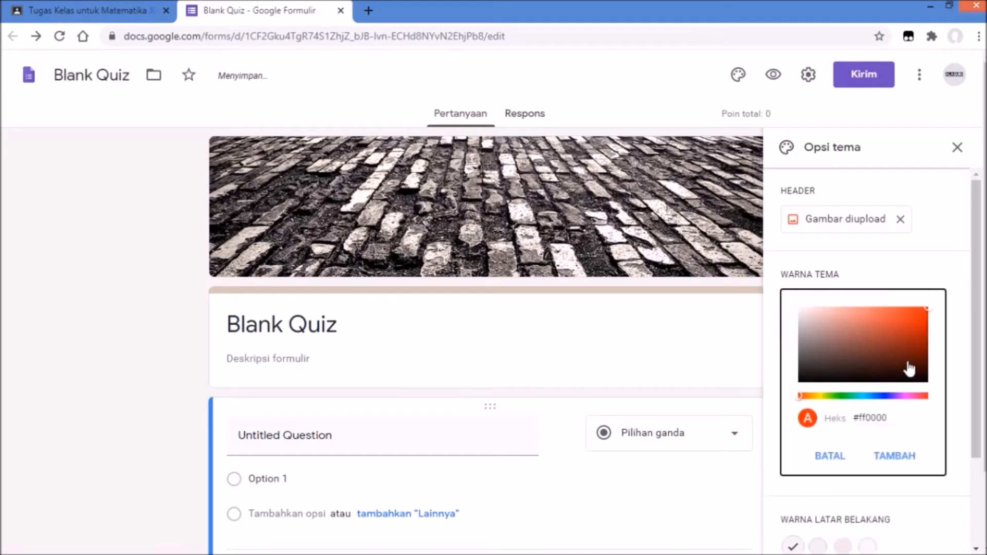
{"action": "left_click_drag", "start_coordinate": [932, 311], "coordinate": [833, 349]}
{"action": "mouse_move", "coordinate": [800, 396]}
{"action": "left_mouse_down"}
{"action": "mouse_move", "coordinate": [826, 396]}
{"action": "mouse_move", "coordinate": [813, 396]}
{"action": "left_mouse_up"}
{"action": "left_click_drag", "start_coordinate": [830, 348], "coordinate": [928, 316]}
{"action": "left_click", "coordinate": [924, 283]}
{"action": "left_click", "coordinate": [893, 456]}
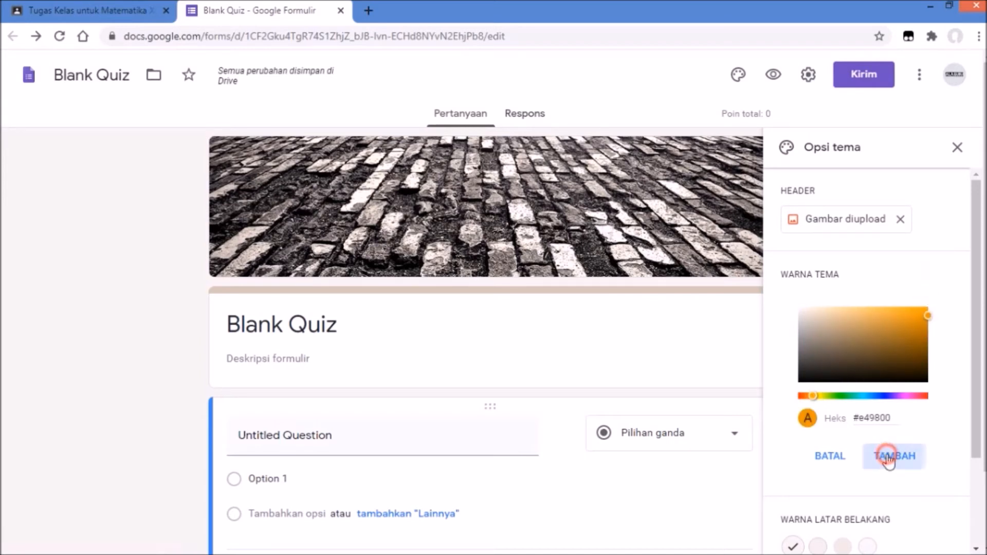
Set the form's background to the darkest orange shade, keep the Dasar font style, and close the theme options
{"action": "scroll", "coordinate": [826, 368], "scroll_direction": "down", "scroll_amount": 1}
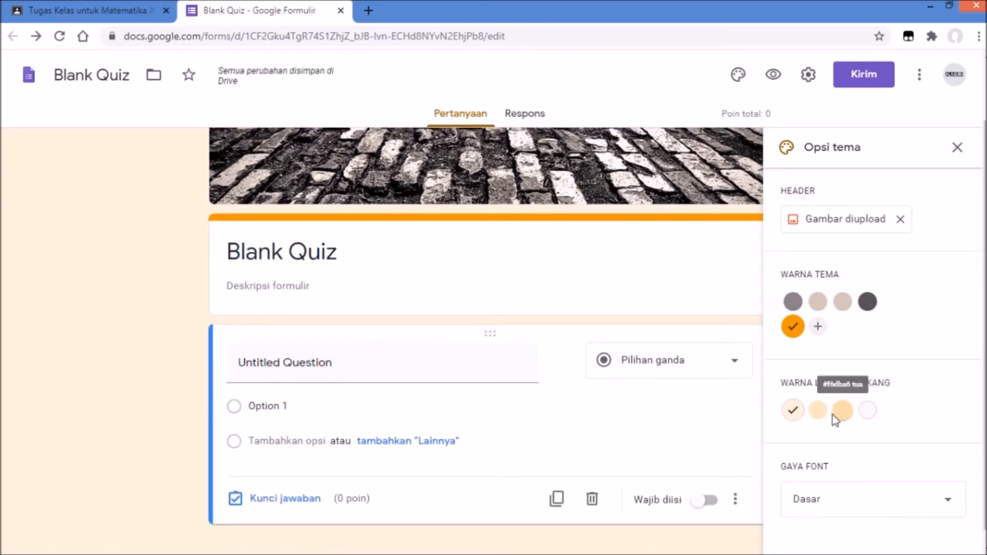
{"action": "left_click", "coordinate": [866, 411]}
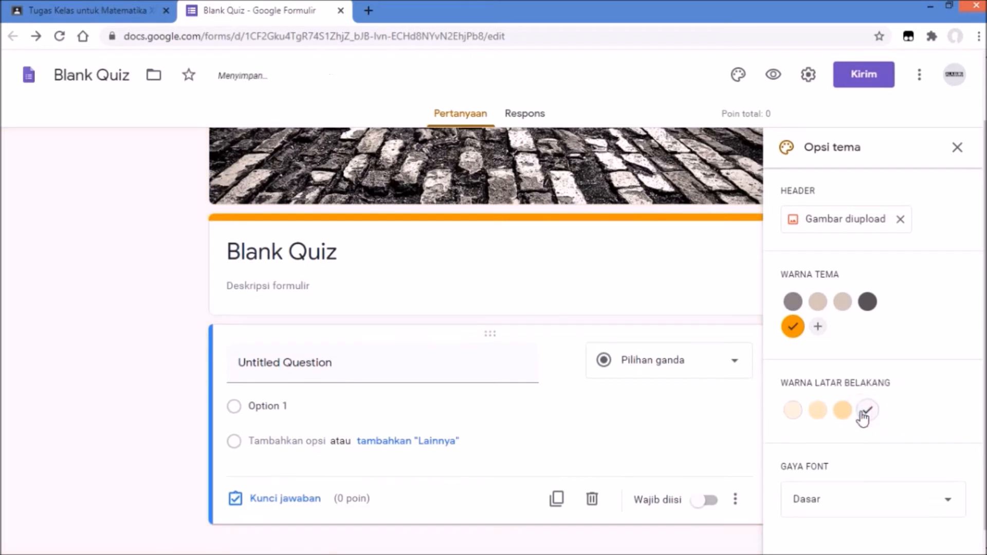
{"action": "left_click", "coordinate": [841, 414]}
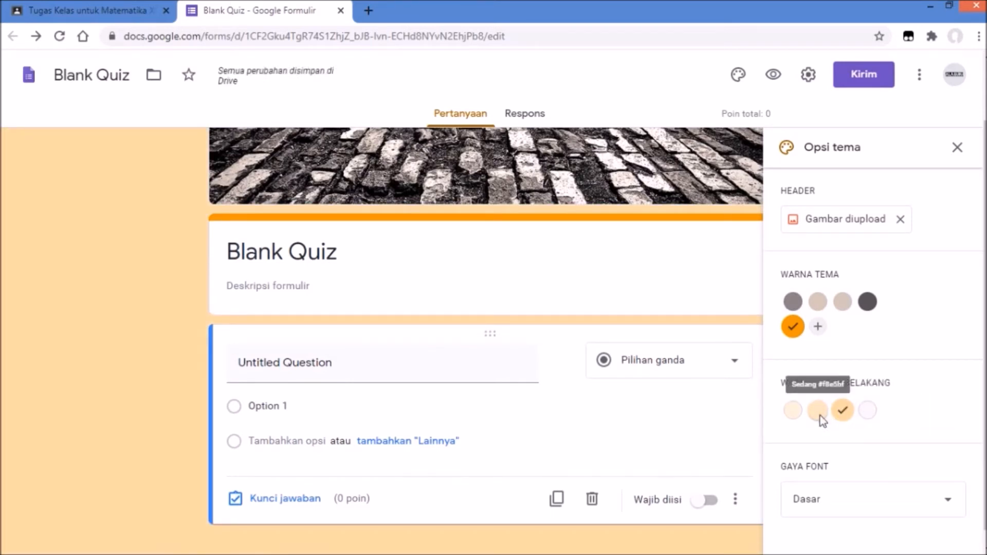
{"action": "scroll", "coordinate": [708, 427], "scroll_direction": "down", "scroll_amount": 1}
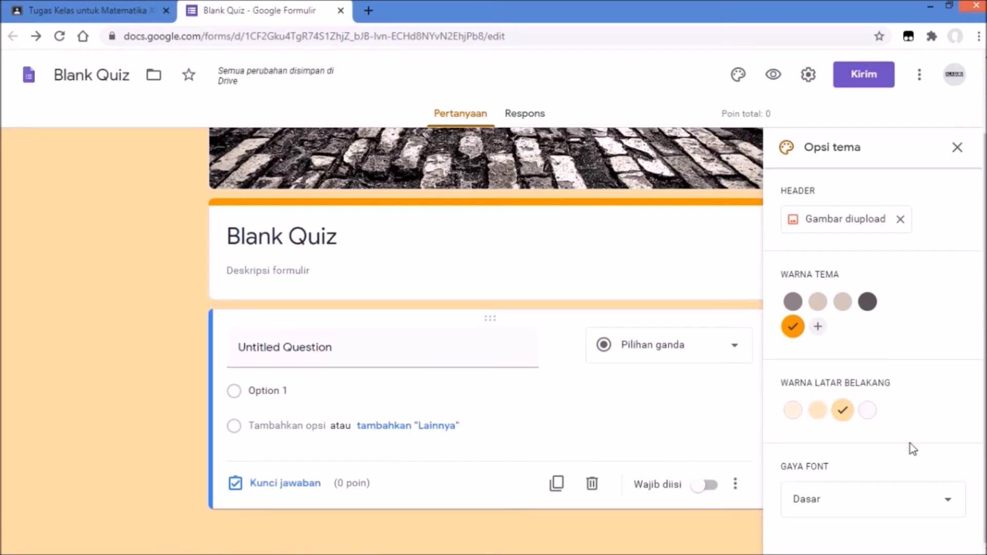
{"action": "left_click", "coordinate": [936, 500]}
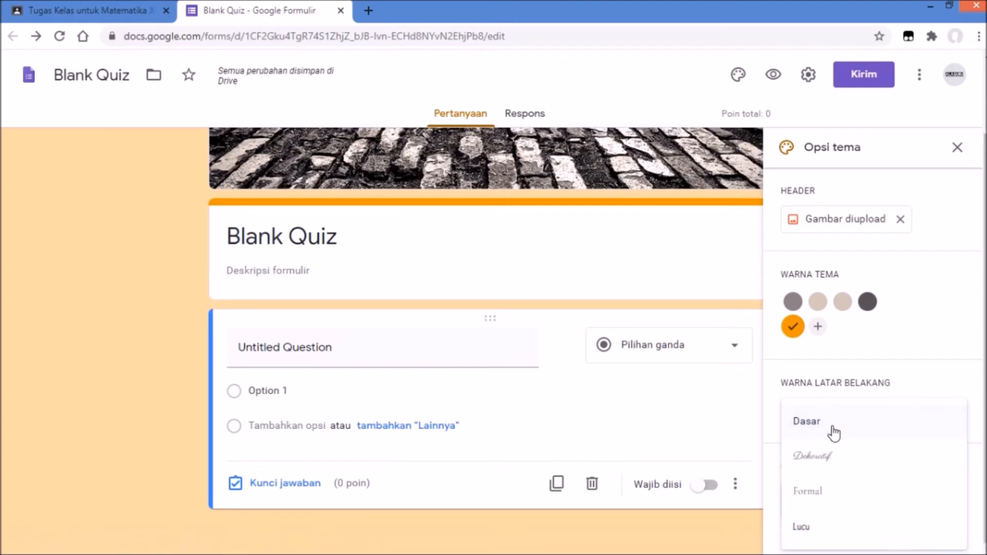
{"action": "left_click", "coordinate": [834, 432]}
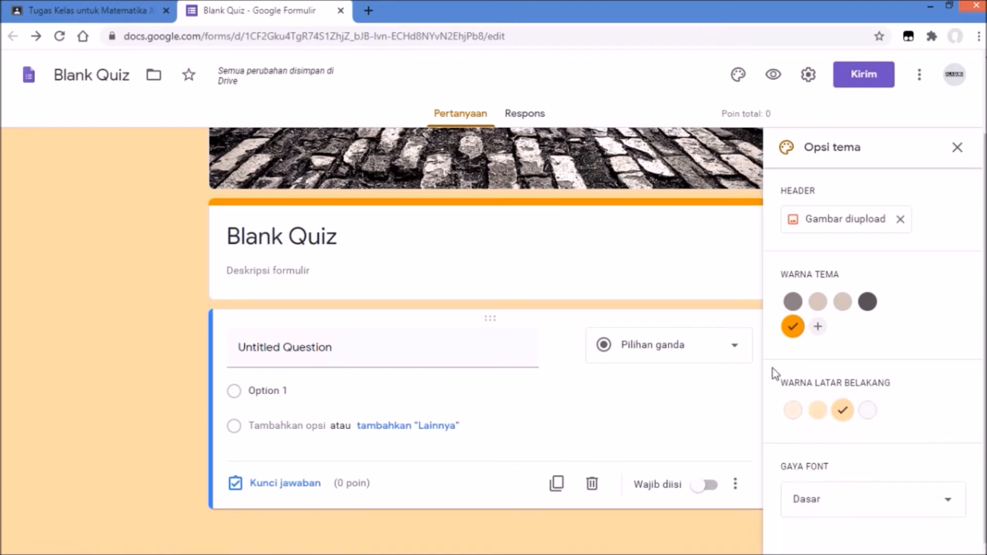
{"action": "left_click", "coordinate": [955, 152]}
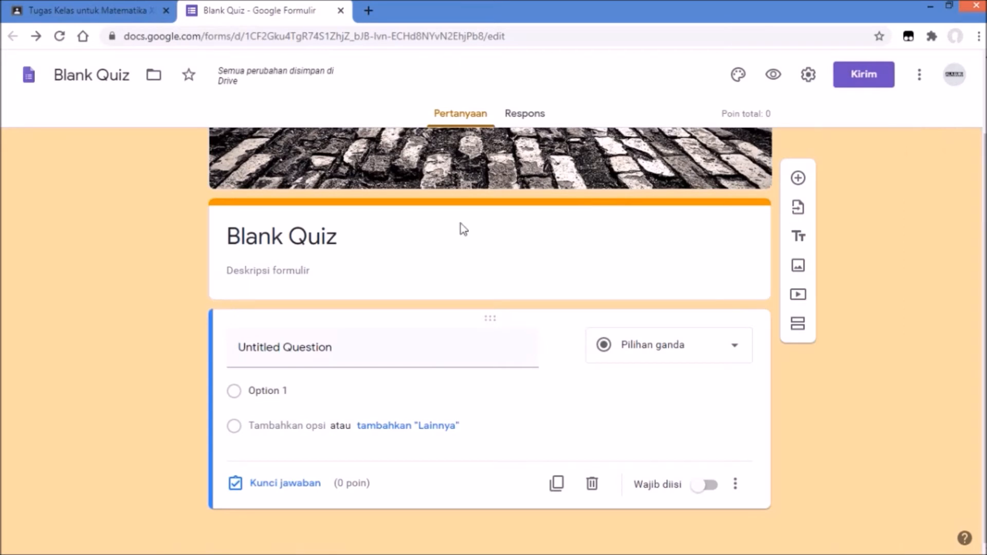
Replace the form's title with "Ujian Bab I"
{"action": "left_click", "coordinate": [344, 244]}
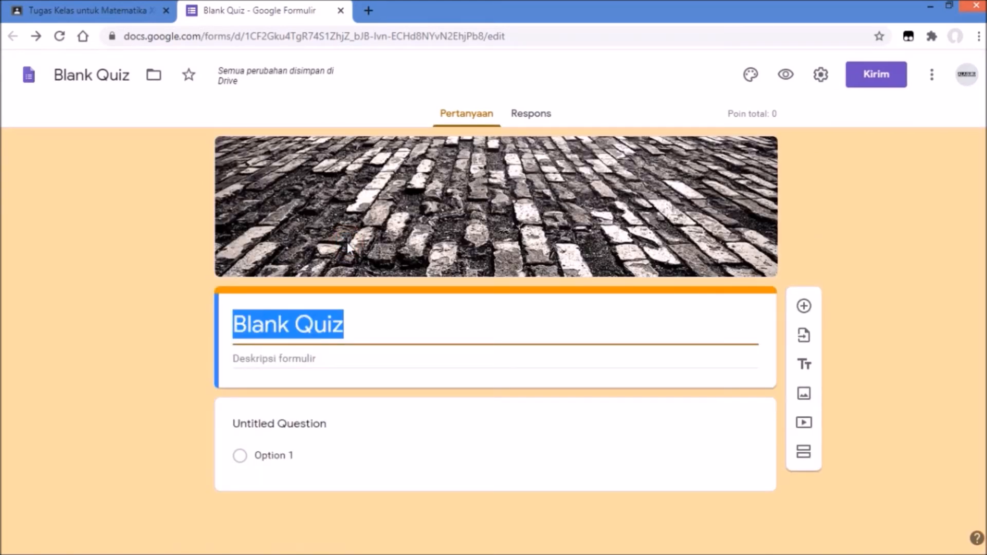
{"action": "type", "text": "Uji"}
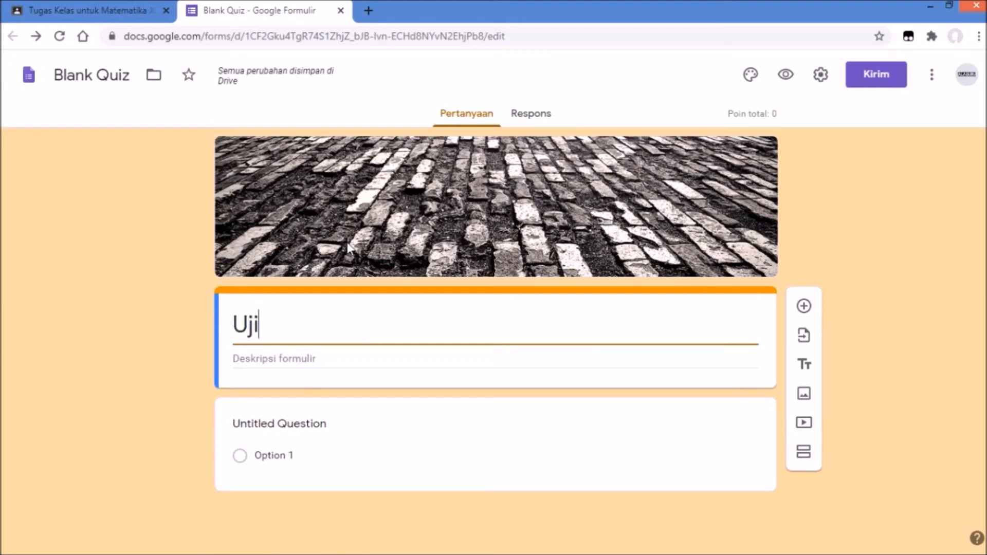
{"action": "type", "text": "an Bab I"}
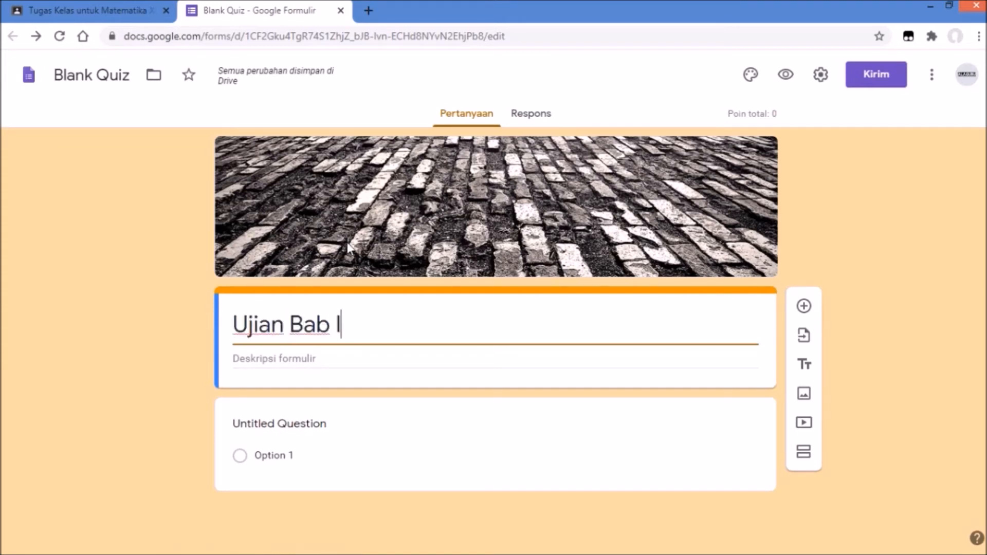
Enter the form description on two lines: "Silahkan dikerjakan dengan jujur!" and "Boleh membuka Buku!"
{"action": "left_click", "coordinate": [348, 357]}
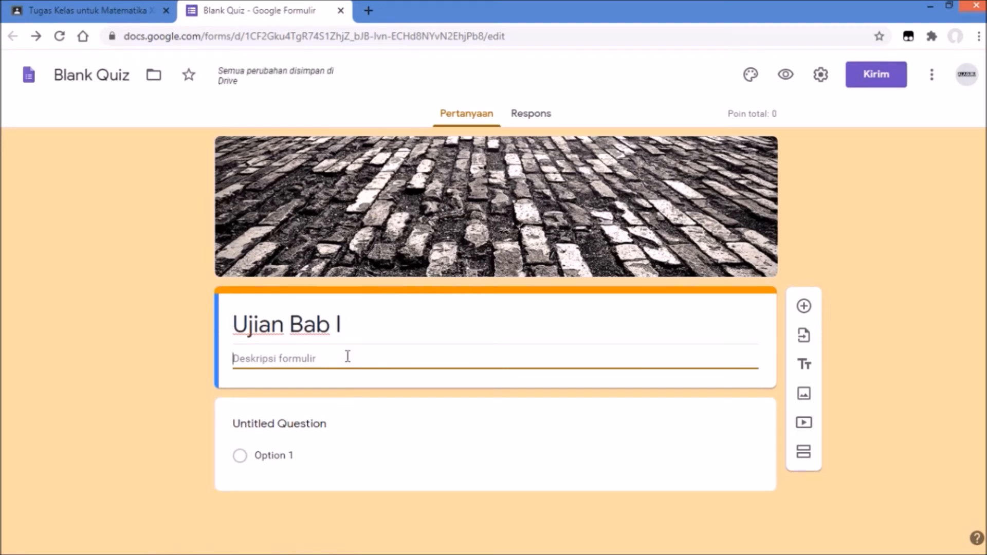
{"action": "type", "text": "Silah"}
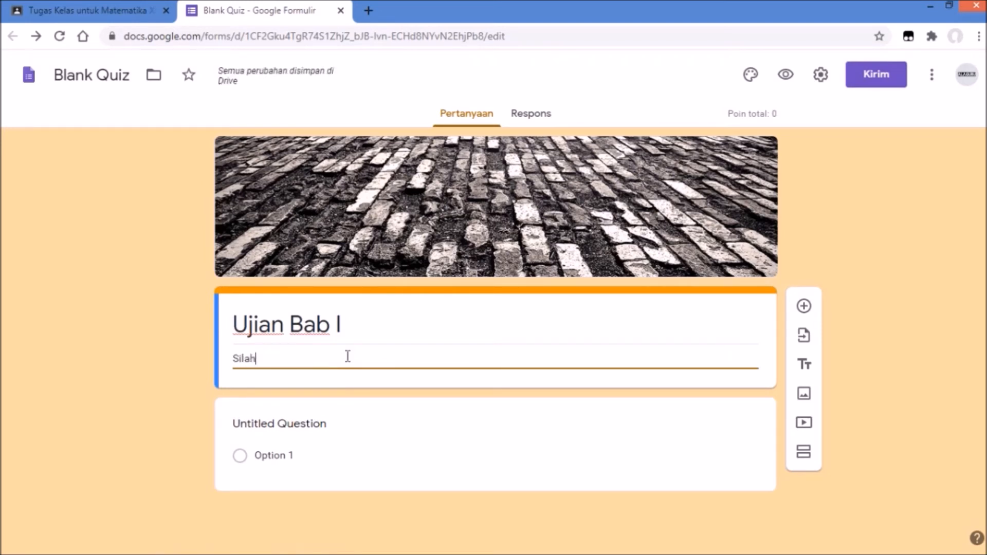
{"action": "type", "text": "kan dike"}
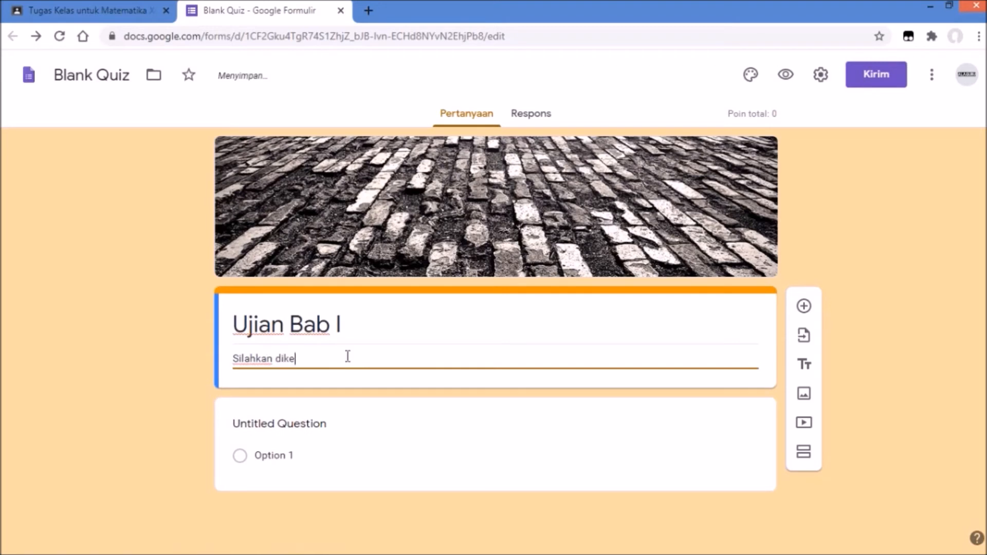
{"action": "type", "text": "rjakan dengan jujur!"}
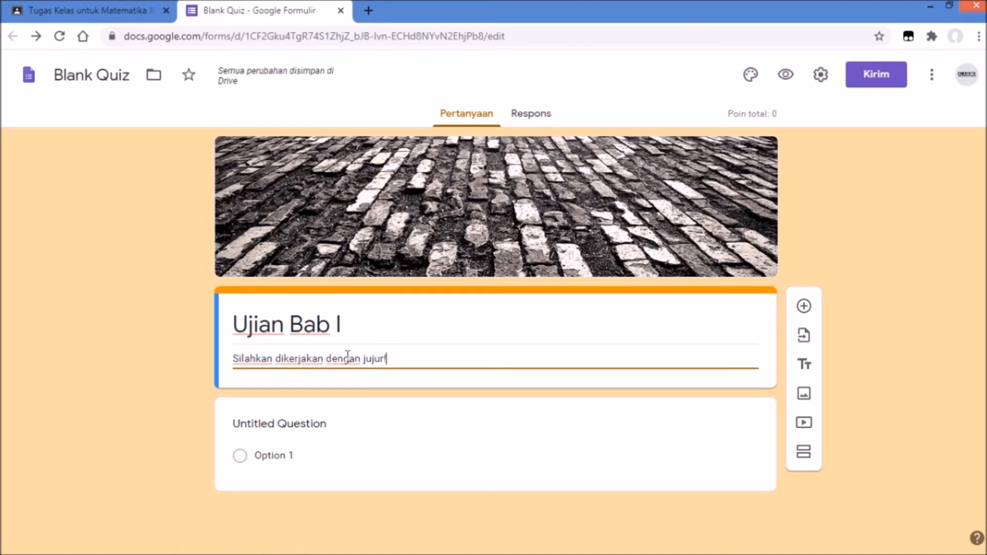
{"action": "key", "text": "Return"}
{"action": "type", "text": "Boleh"}
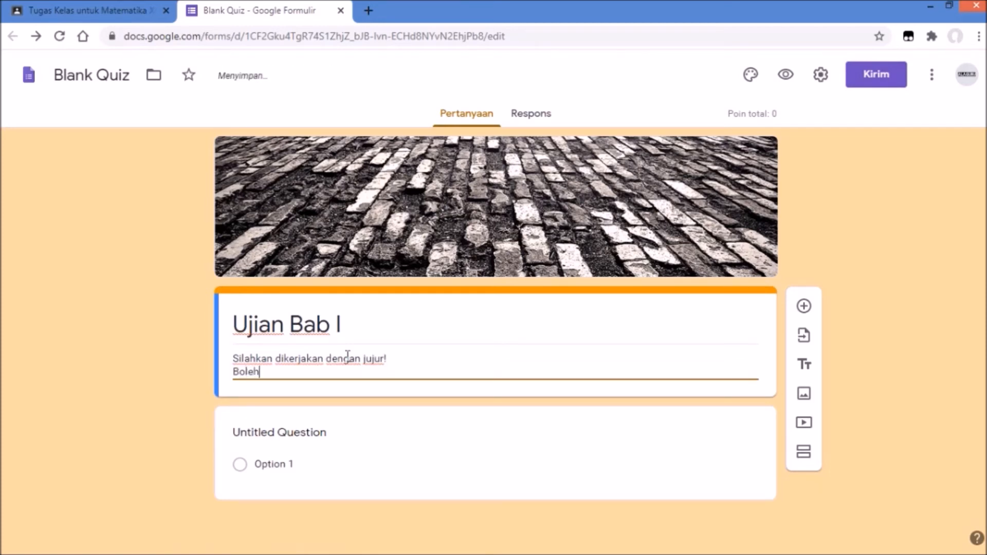
{"action": "type", "text": " membuka B"}
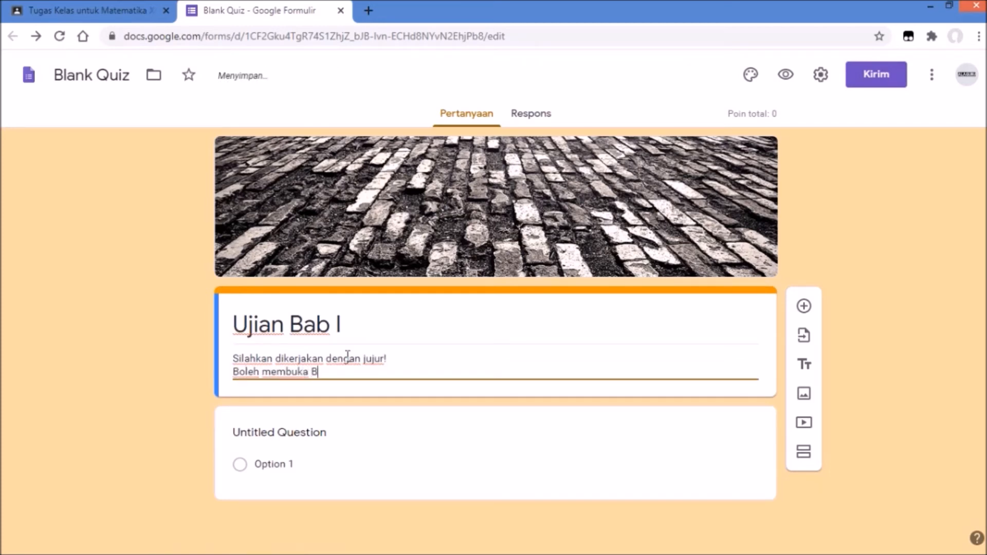
{"action": "type", "text": "uku!"}
Keep the first question as multiple choice (Pilihan ganda) and enter "1 + 1" as its question text
{"action": "left_click", "coordinate": [451, 411]}
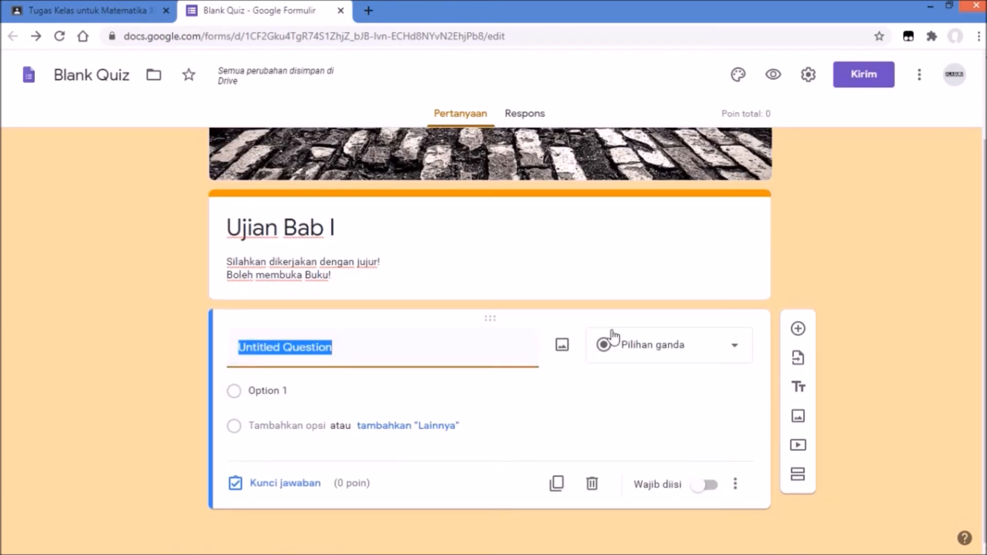
{"action": "left_click", "coordinate": [735, 348]}
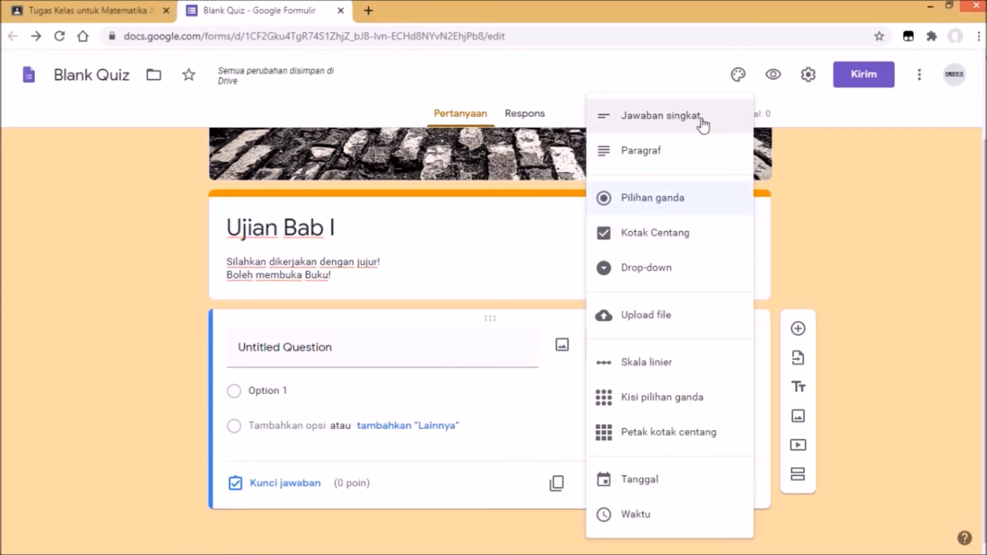
{"action": "left_click", "coordinate": [680, 204]}
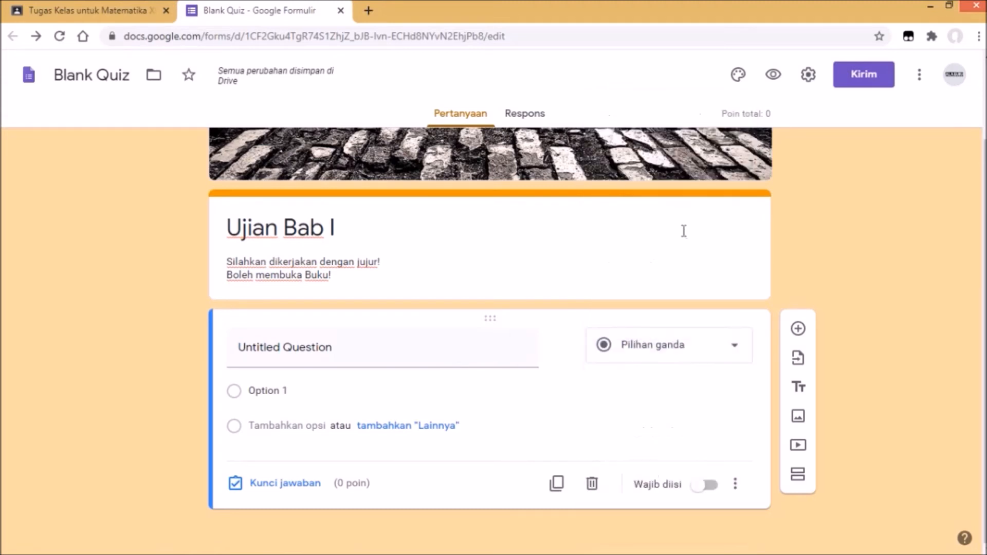
{"action": "left_click", "coordinate": [361, 352]}
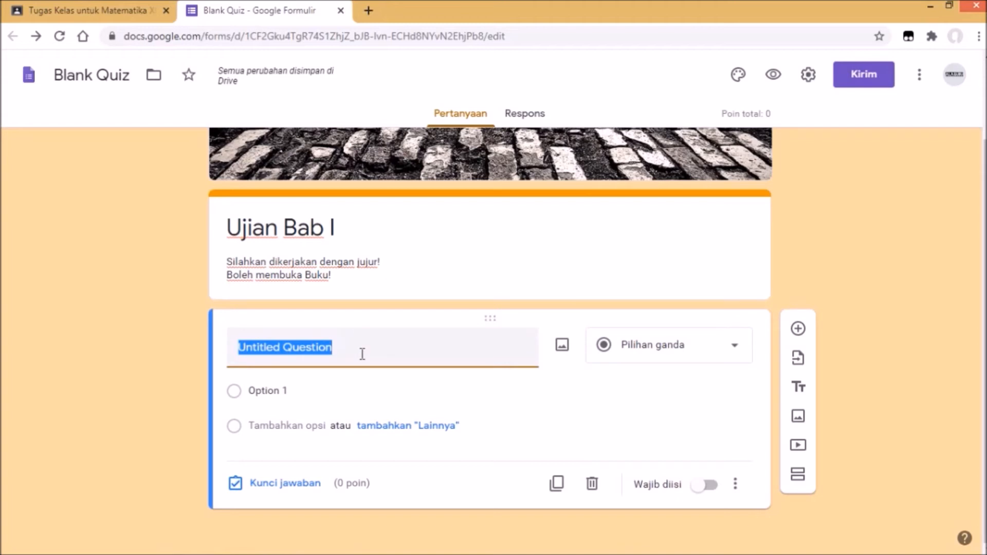
{"action": "type", "text": "1 + 1"}
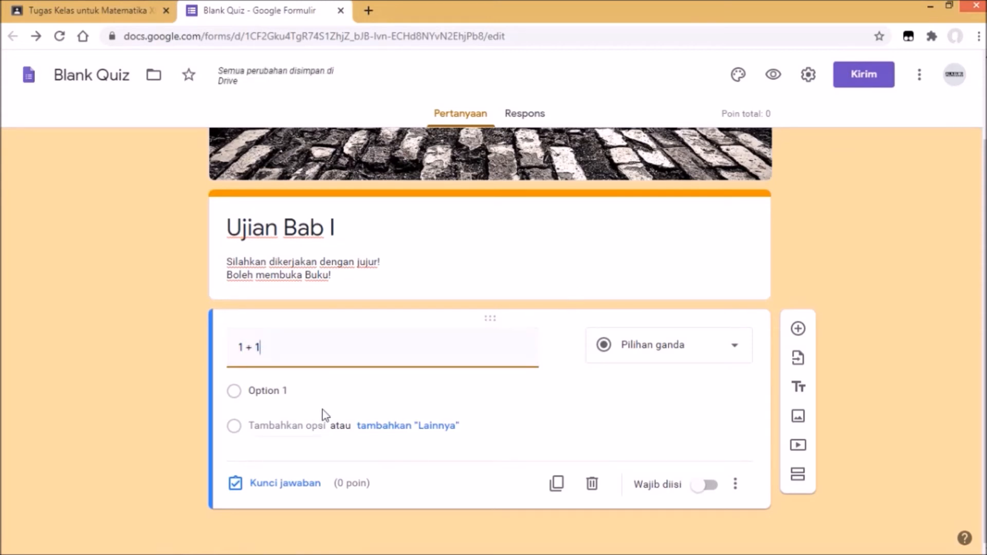
Enter 2, 4 and 5 as the three answer options of the "1 + 1" question
{"action": "left_click", "coordinate": [324, 386]}
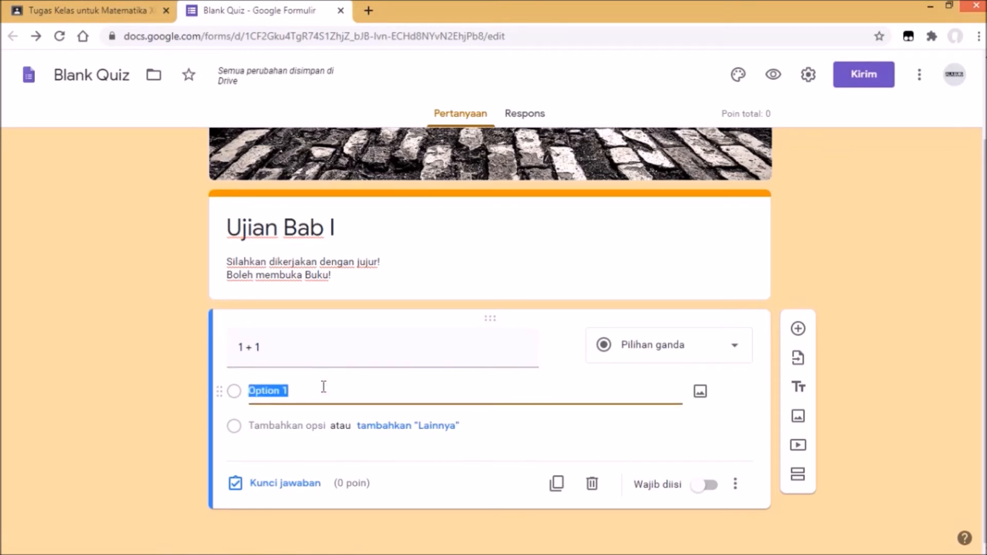
{"action": "type", "text": "2"}
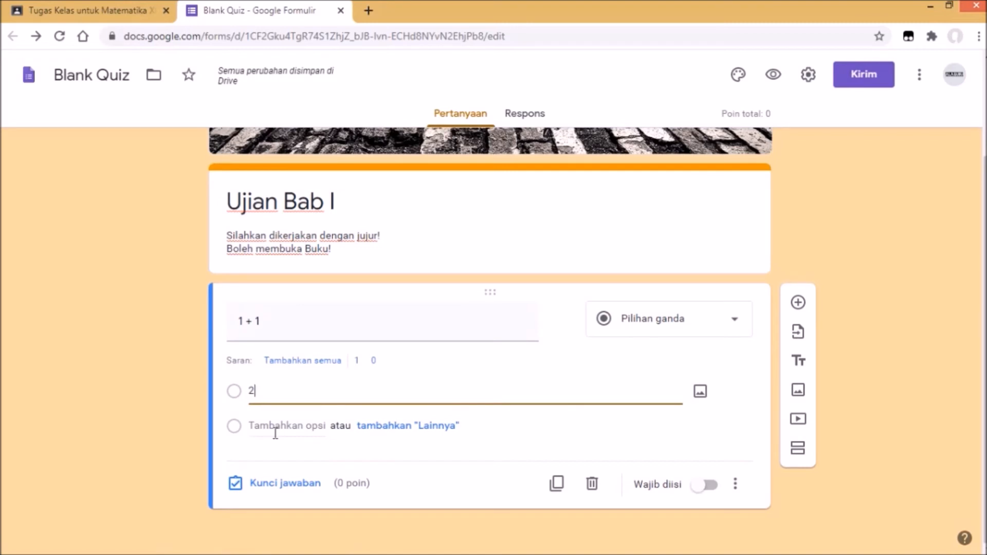
{"action": "left_click", "coordinate": [275, 432]}
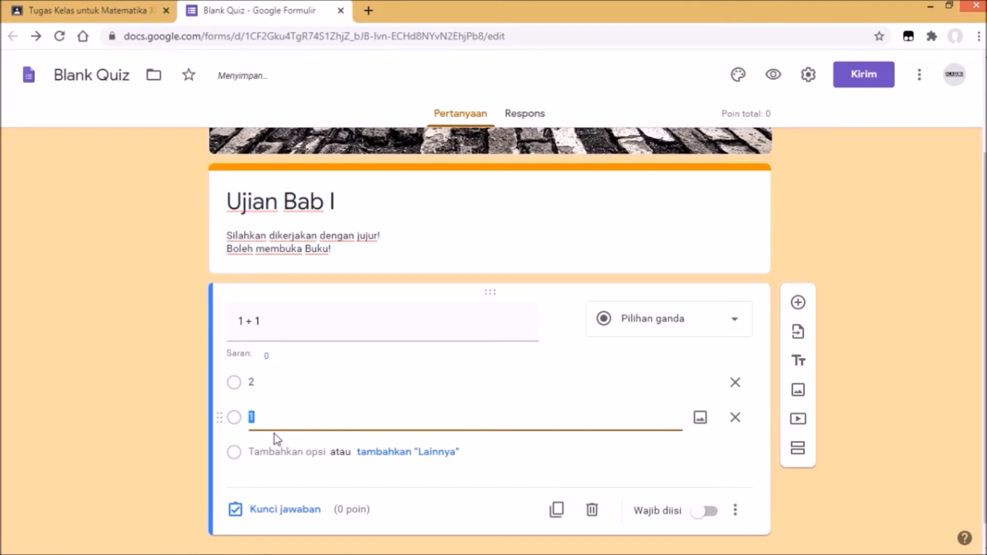
{"action": "type", "text": "4"}
{"action": "left_click", "coordinate": [278, 452]}
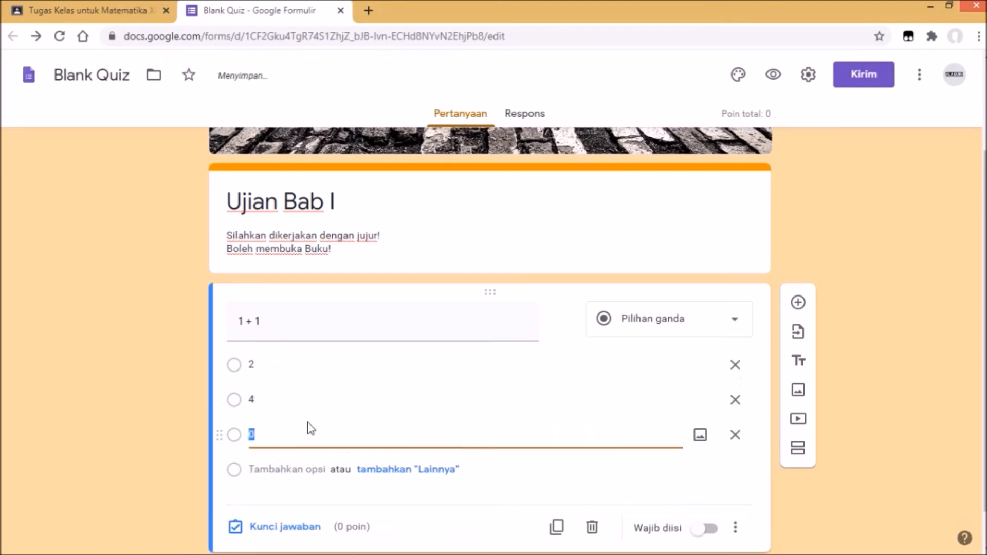
{"action": "type", "text": "5"}
{"action": "scroll", "coordinate": [642, 363], "scroll_direction": "down", "scroll_amount": 1}
{"action": "left_click", "coordinate": [546, 421]}
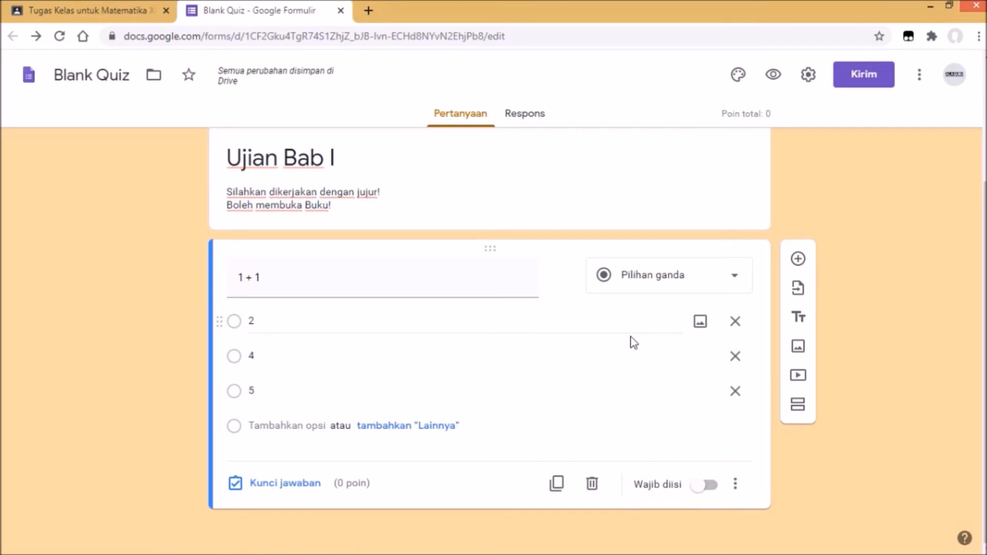
Mark 2 as the correct answer to "1 + 1" with 20 points, and add another question below it
{"action": "left_click", "coordinate": [255, 489]}
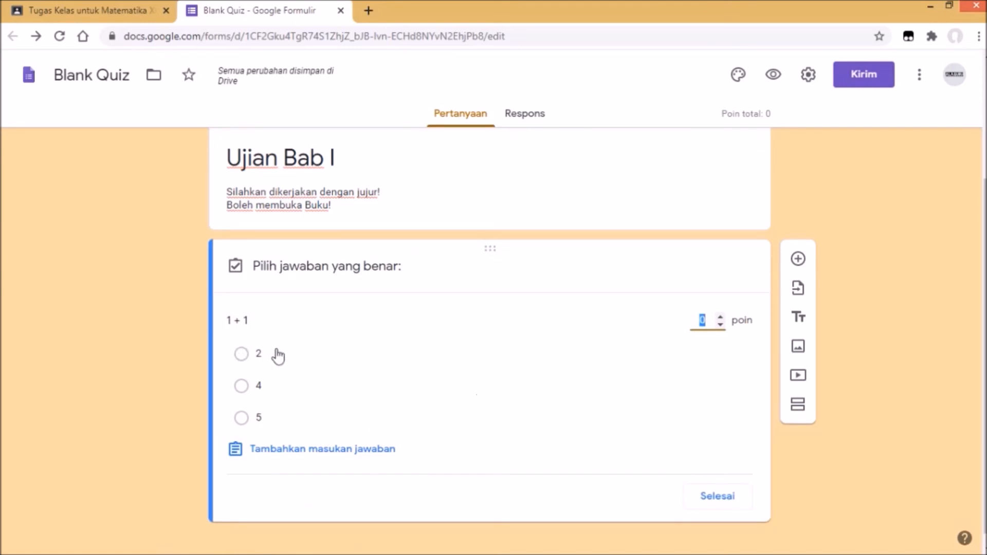
{"action": "left_click", "coordinate": [242, 354]}
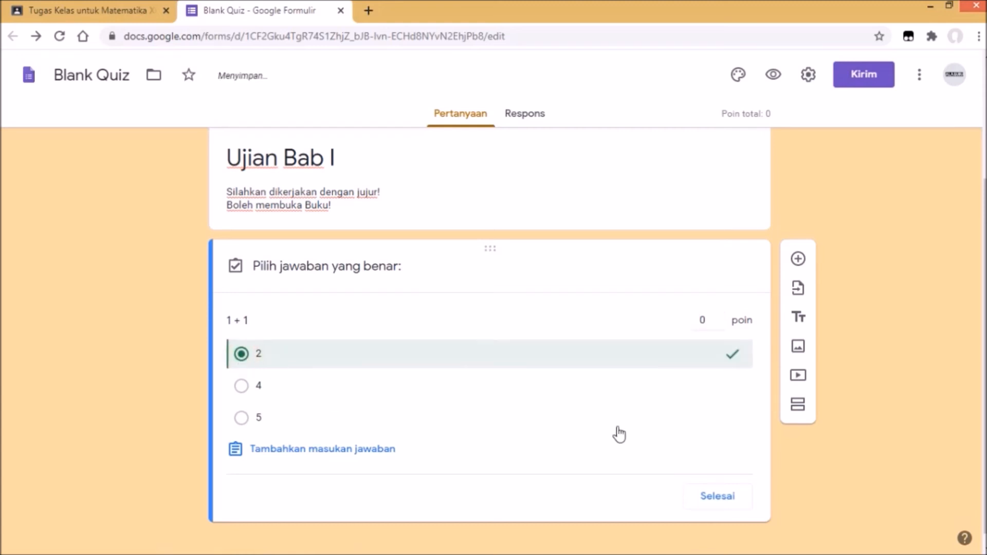
{"action": "left_click", "coordinate": [709, 323]}
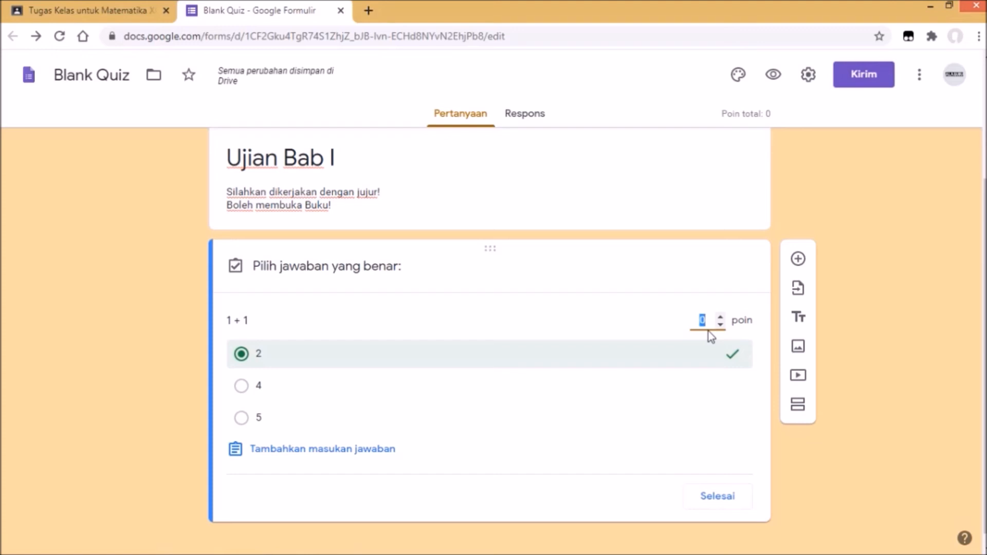
{"action": "type", "text": "20"}
{"action": "left_click", "coordinate": [720, 502]}
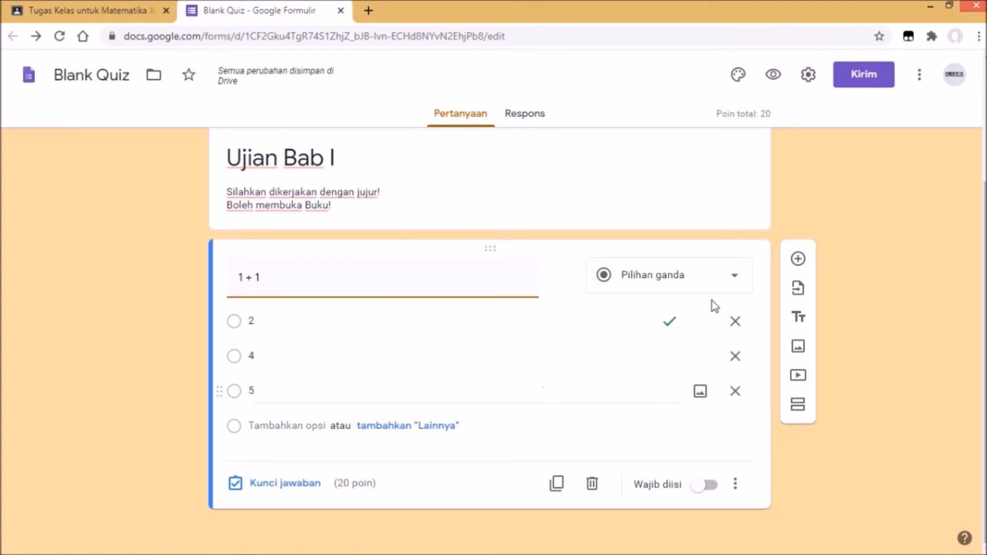
{"action": "left_click", "coordinate": [802, 267]}
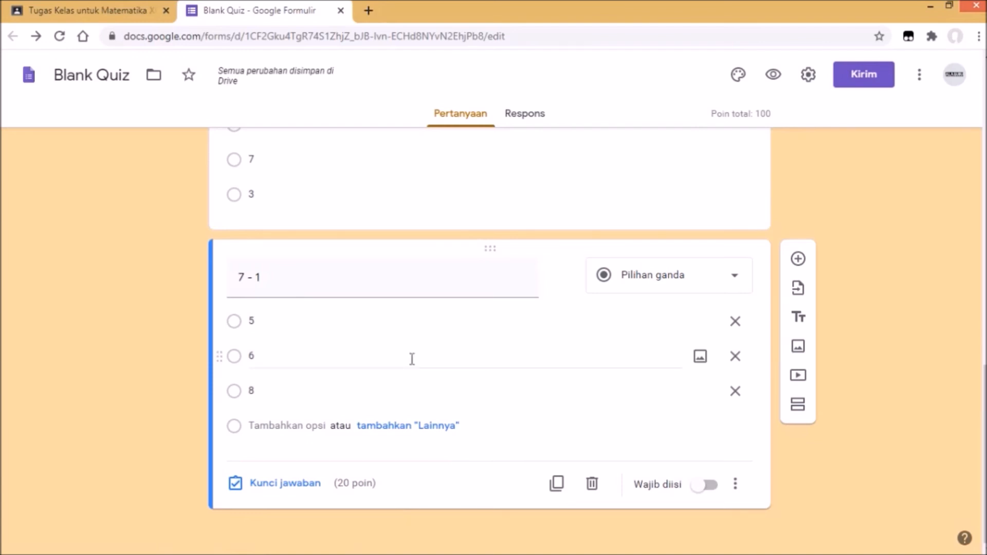
Preview the completed quiz form and look through all its questions from the respondent's side
{"action": "scroll", "coordinate": [412, 359], "scroll_direction": "up", "scroll_amount": 15}
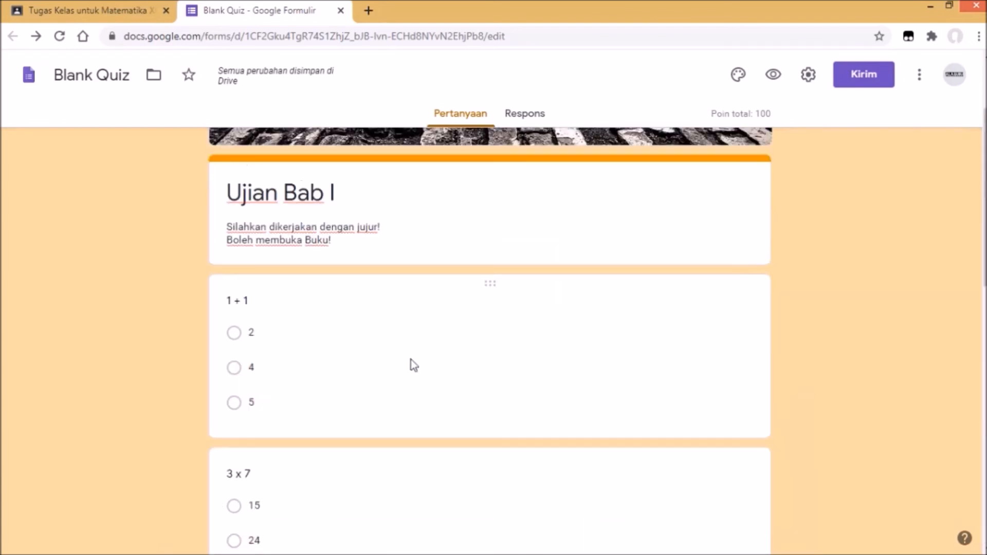
{"action": "scroll", "coordinate": [411, 359], "scroll_direction": "up", "scroll_amount": 2}
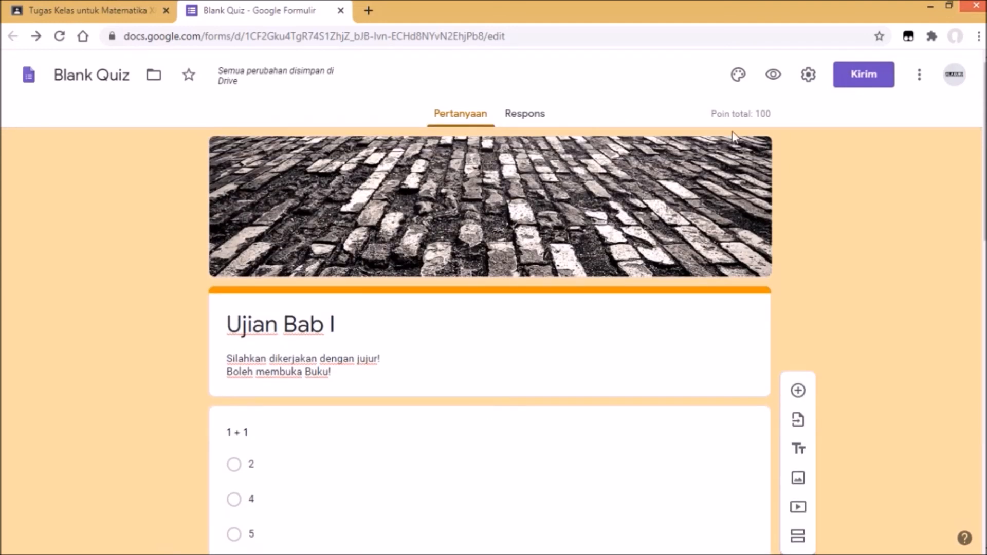
{"action": "left_click", "coordinate": [772, 75]}
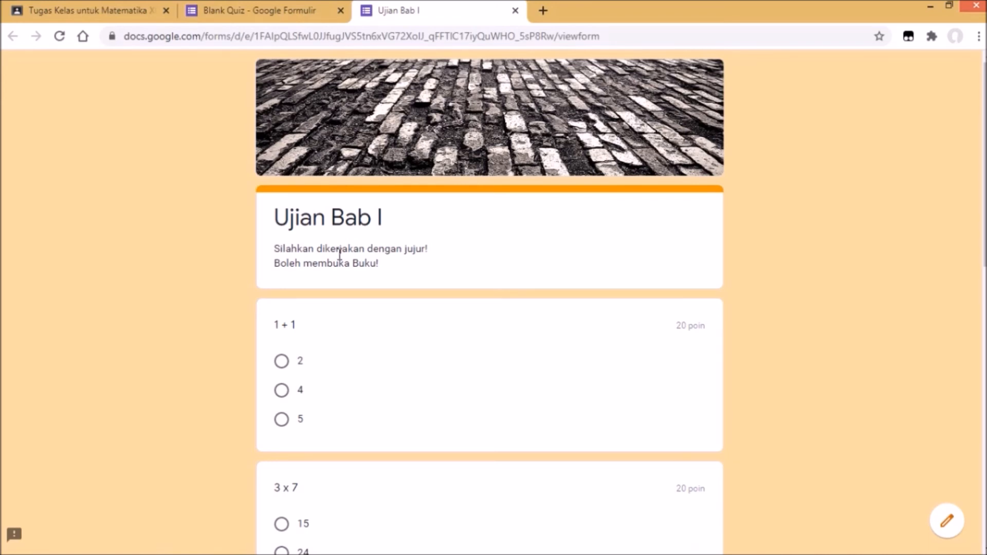
{"action": "scroll", "coordinate": [341, 262], "scroll_direction": "down", "scroll_amount": 13}
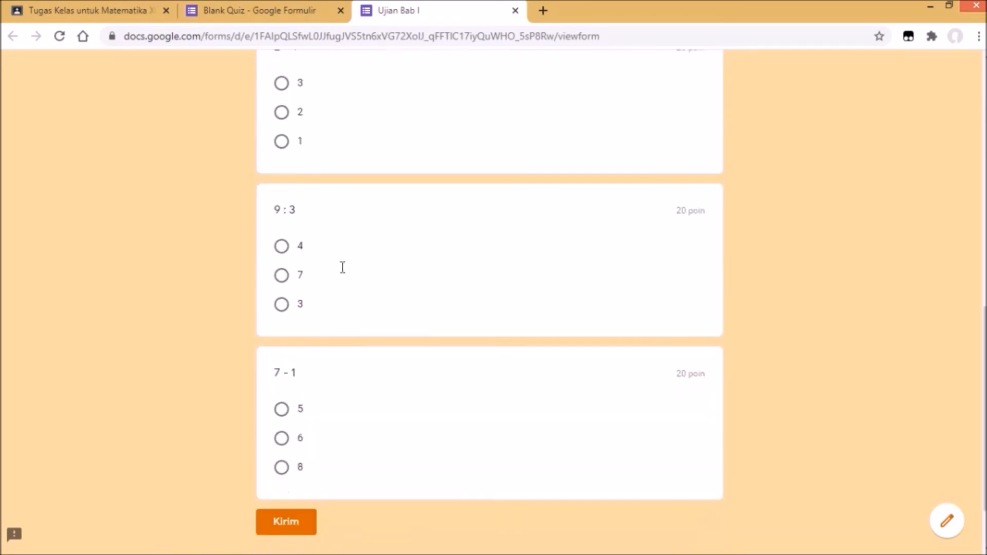
{"action": "scroll", "coordinate": [343, 272], "scroll_direction": "up", "scroll_amount": 13}
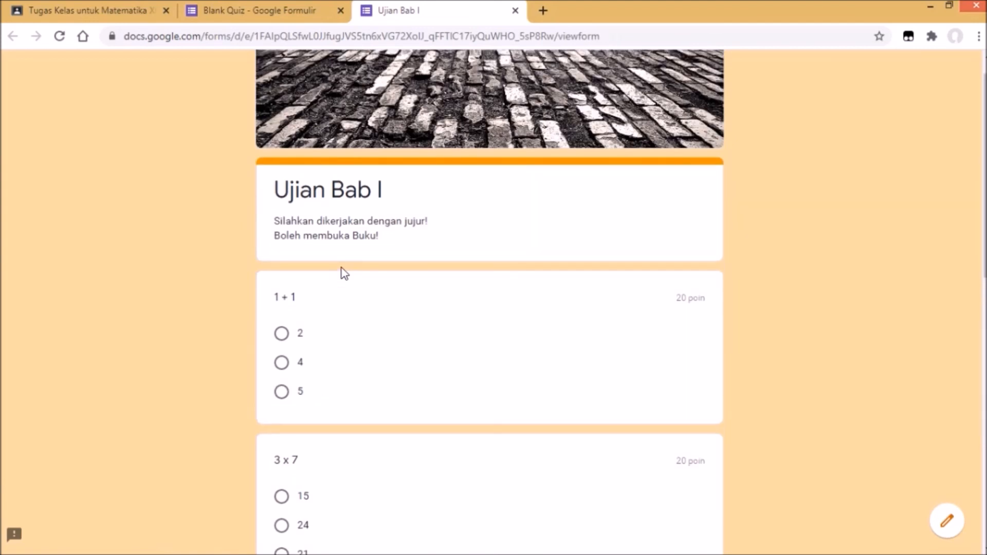
Answer 1 + 1 with 2, 3 x 7 with 21, 2 + 1 with 2 and 9 : 3 with 3, leave 7 - 1 blank, and submit the quiz
{"action": "left_click", "coordinate": [282, 334]}
{"action": "scroll", "coordinate": [282, 342], "scroll_direction": "down", "scroll_amount": 4}
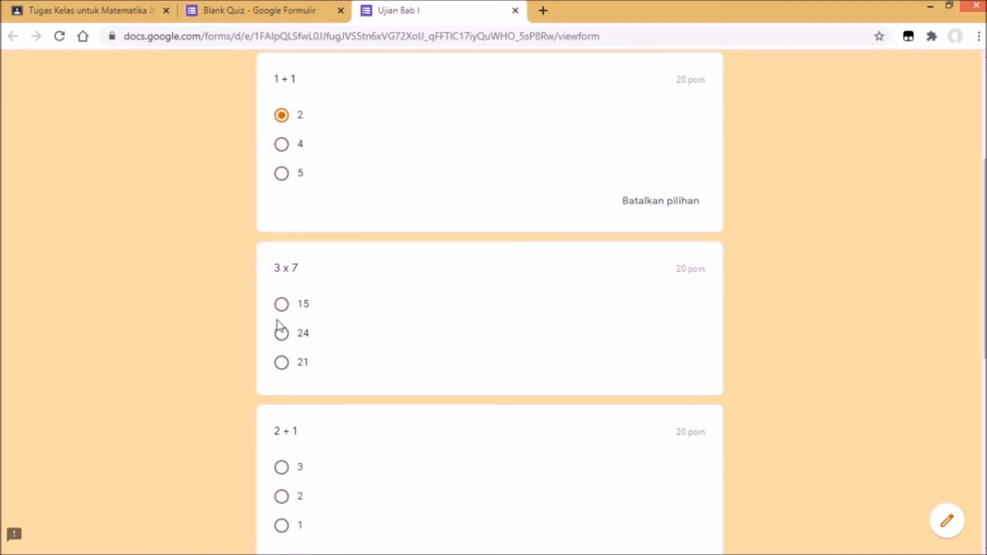
{"action": "left_click", "coordinate": [282, 361]}
{"action": "scroll", "coordinate": [304, 359], "scroll_direction": "down", "scroll_amount": 4}
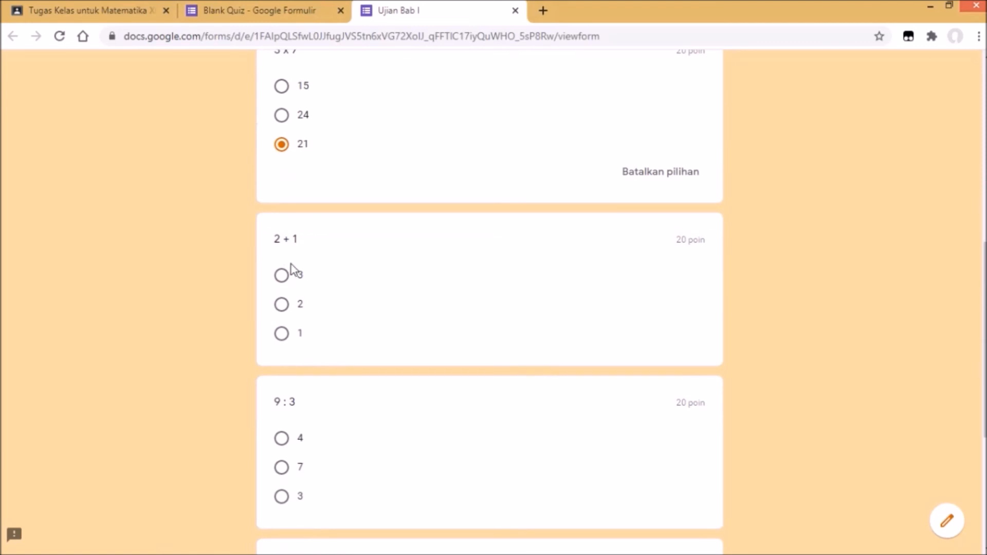
{"action": "left_click", "coordinate": [283, 312]}
{"action": "scroll", "coordinate": [284, 315], "scroll_direction": "down", "scroll_amount": 3}
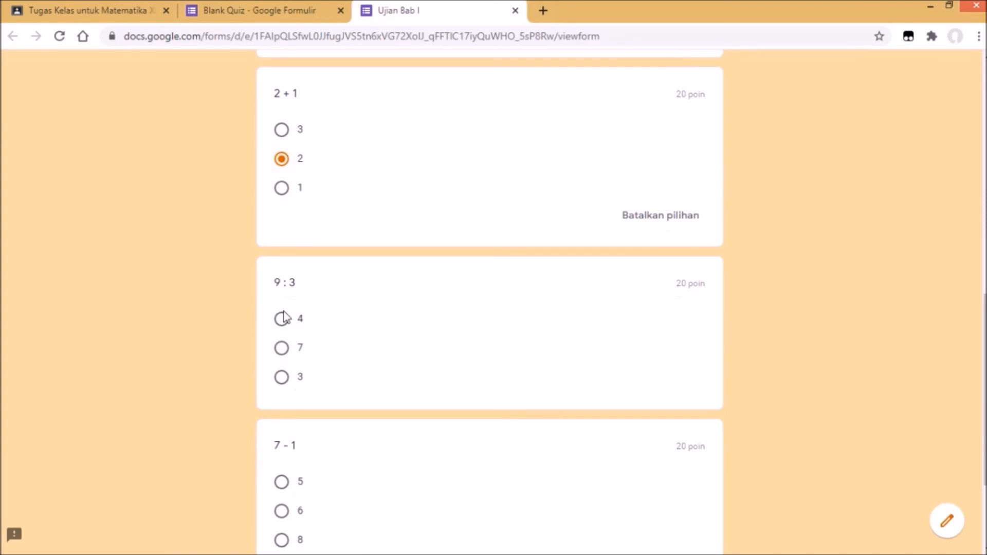
{"action": "scroll", "coordinate": [283, 318], "scroll_direction": "down", "scroll_amount": 3}
{"action": "left_click", "coordinate": [291, 227]}
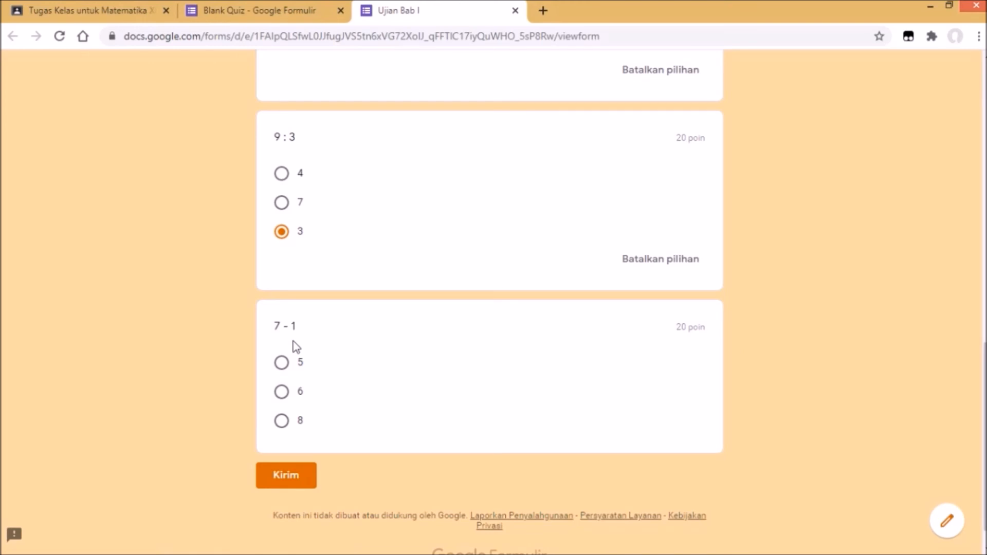
{"action": "scroll", "coordinate": [344, 342], "scroll_direction": "down", "scroll_amount": 1}
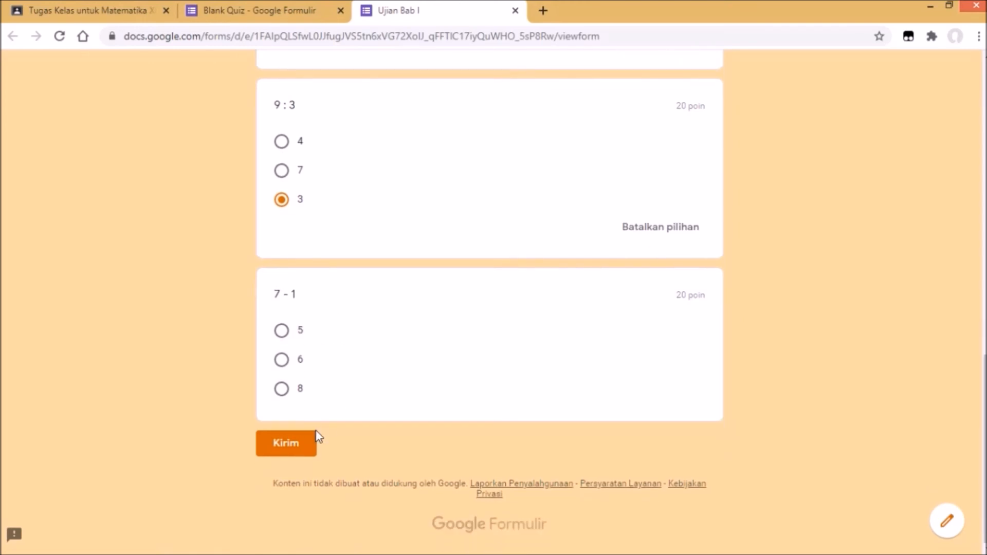
{"action": "left_click", "coordinate": [302, 443]}
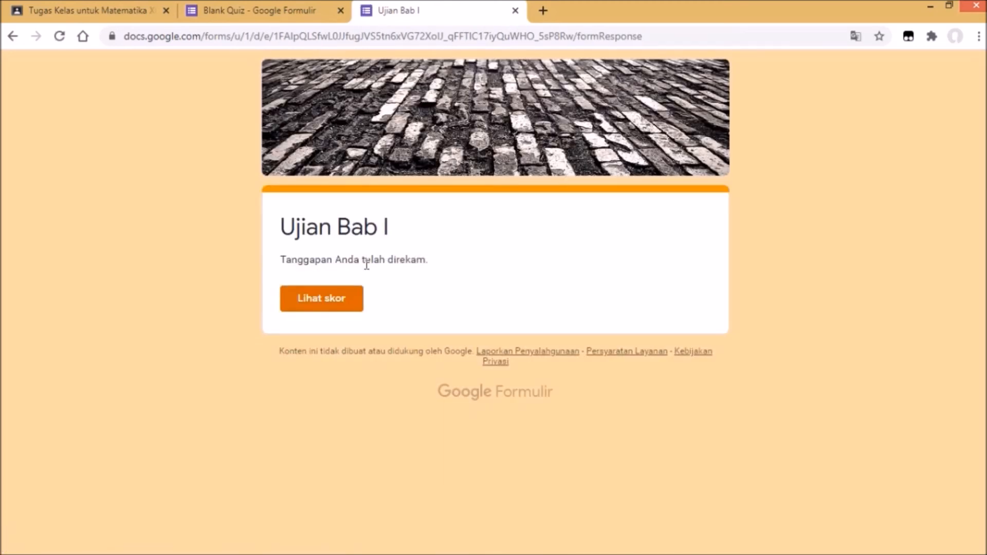
View the score of the submitted quiz and examine how each question was graded
{"action": "left_click", "coordinate": [361, 304]}
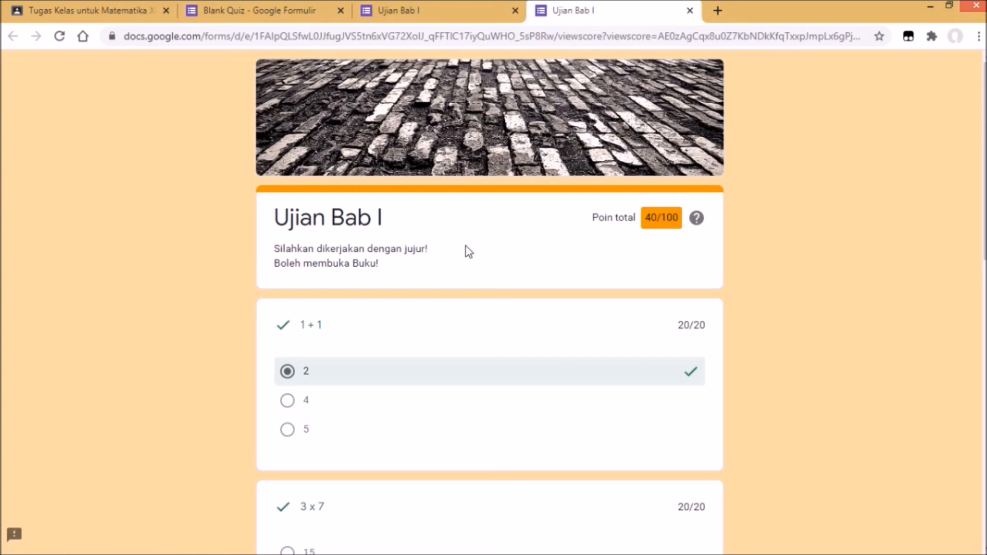
{"action": "scroll", "coordinate": [468, 252], "scroll_direction": "down", "scroll_amount": 1}
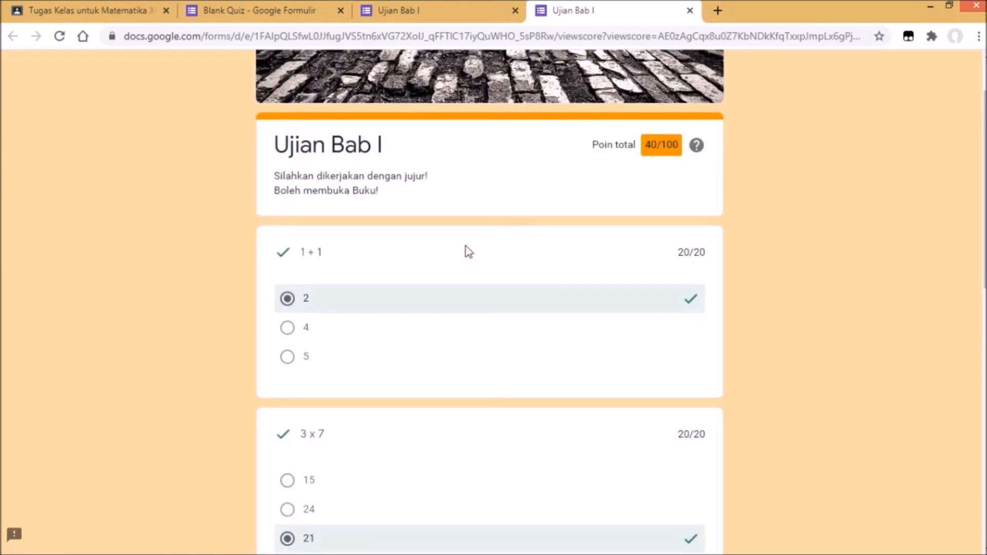
{"action": "scroll", "coordinate": [468, 252], "scroll_direction": "down", "scroll_amount": 3}
{"action": "scroll", "coordinate": [465, 251], "scroll_direction": "up", "scroll_amount": 1}
{"action": "scroll", "coordinate": [470, 257], "scroll_direction": "down", "scroll_amount": 2}
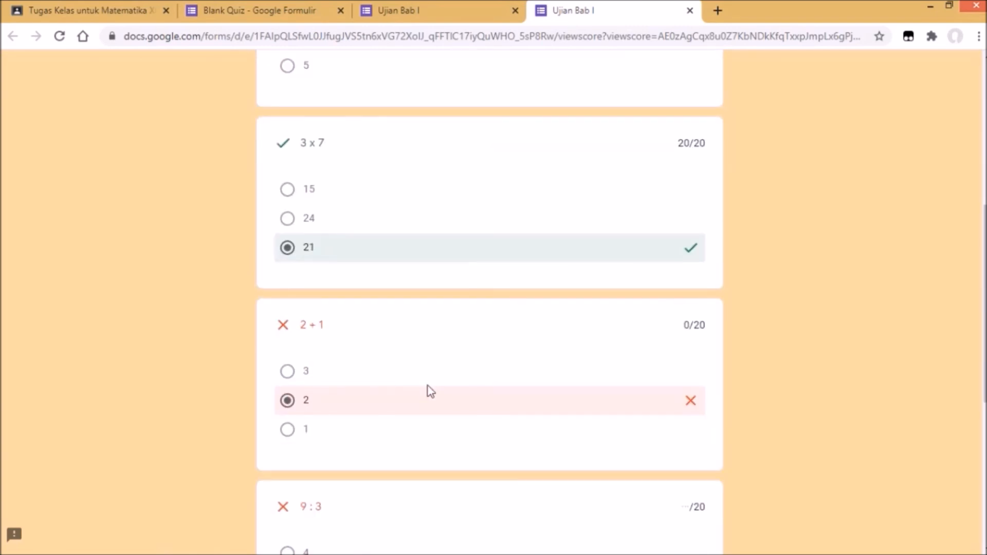
{"action": "scroll", "coordinate": [431, 392], "scroll_direction": "down", "scroll_amount": 3}
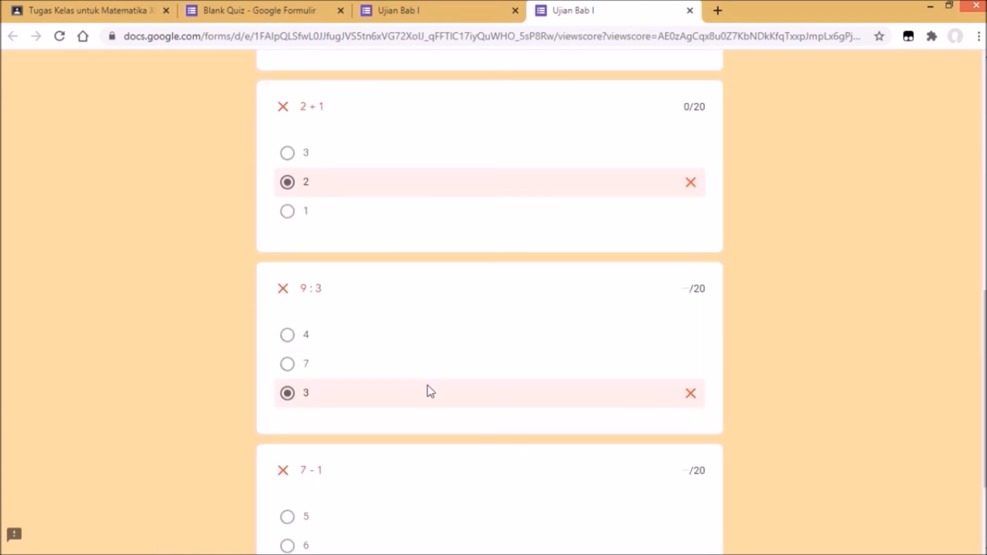
{"action": "scroll", "coordinate": [430, 391], "scroll_direction": "down", "scroll_amount": 1}
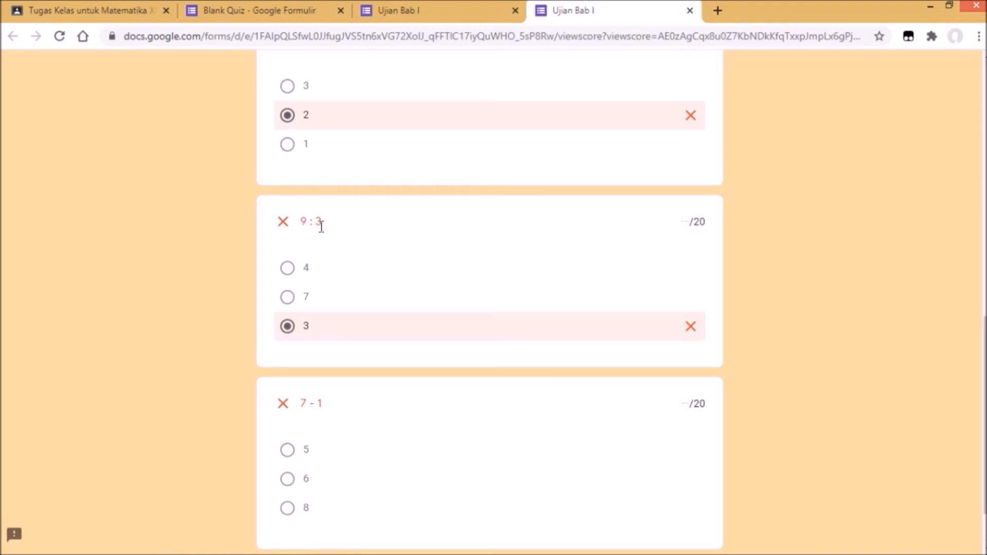
{"action": "scroll", "coordinate": [320, 228], "scroll_direction": "down", "scroll_amount": 2}
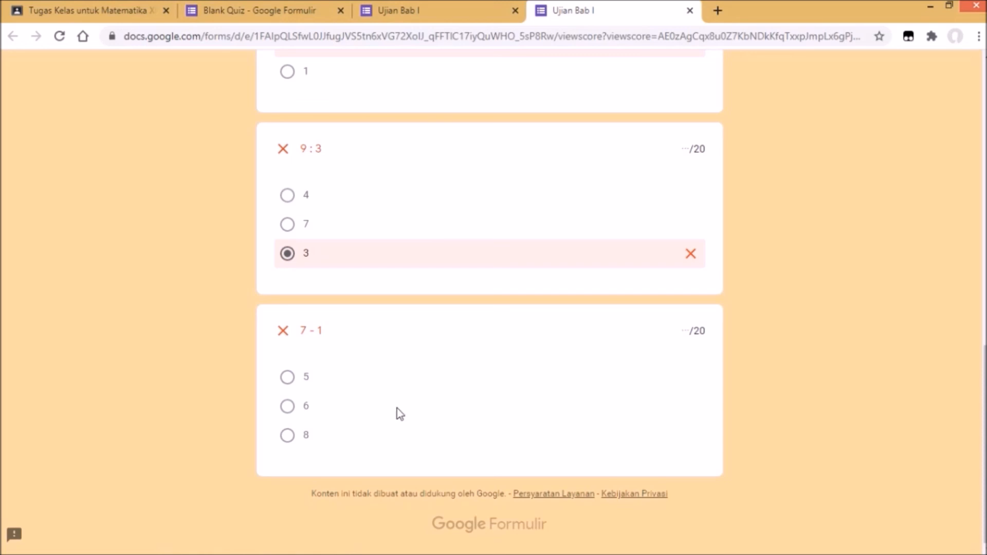
Return to the form editor and mark 3 as the correct answer in the answer key of the "9 : 3" question
{"action": "left_click", "coordinate": [287, 9]}
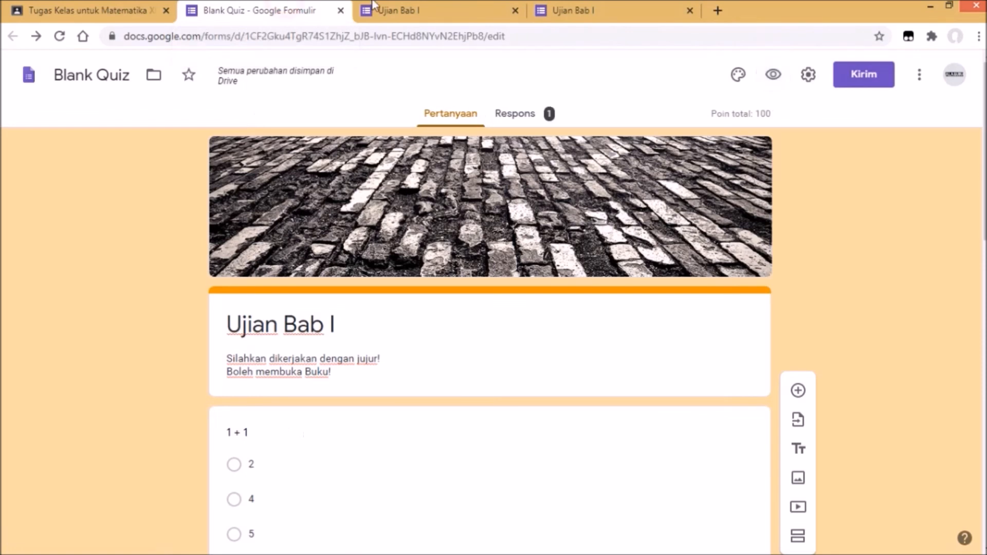
{"action": "scroll", "coordinate": [469, 161], "scroll_direction": "down", "scroll_amount": 3}
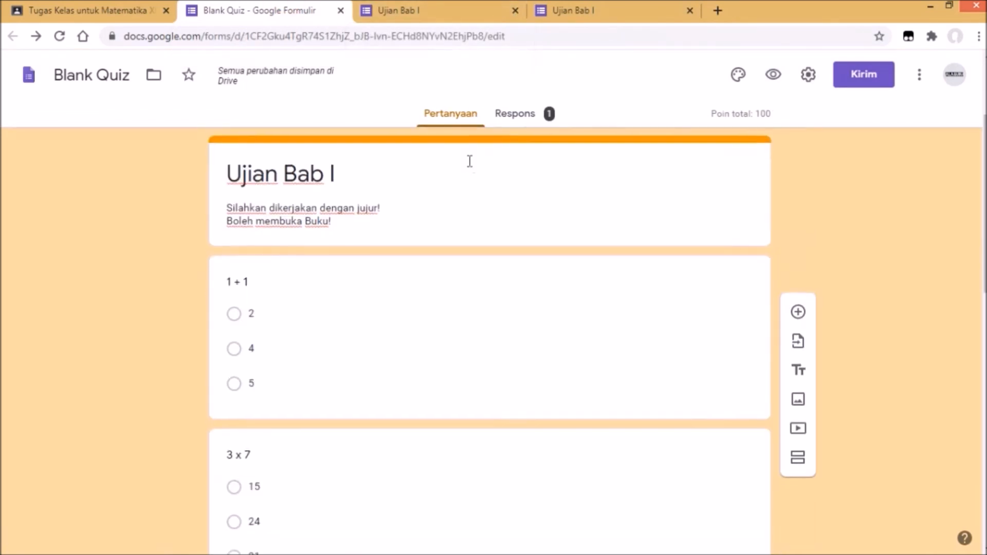
{"action": "scroll", "coordinate": [469, 161], "scroll_direction": "down", "scroll_amount": 10}
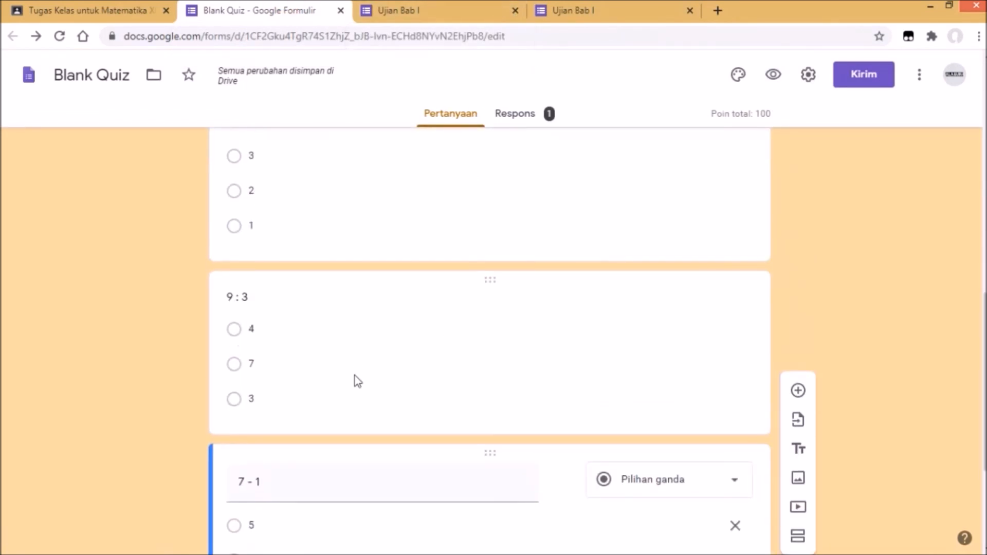
{"action": "left_click", "coordinate": [583, 355]}
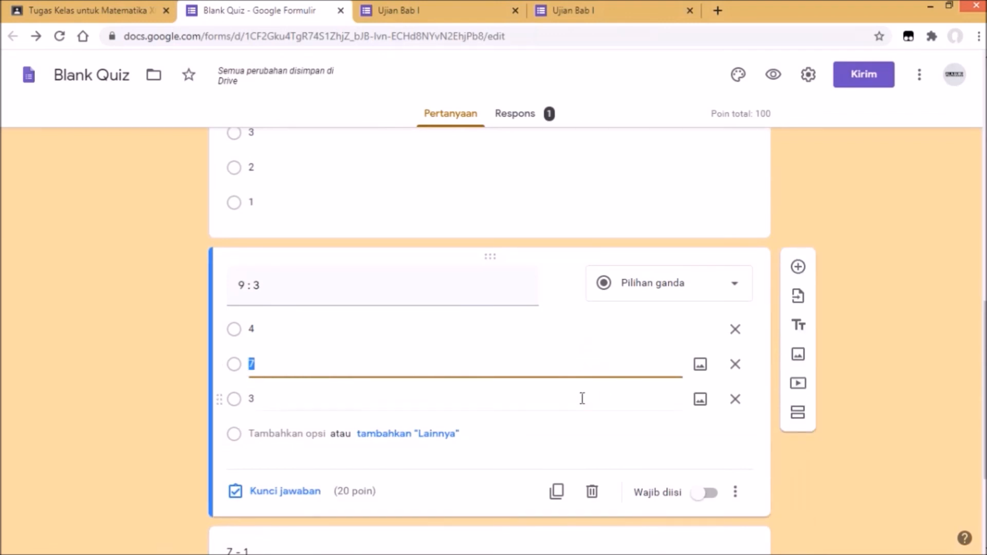
{"action": "left_click", "coordinate": [313, 492]}
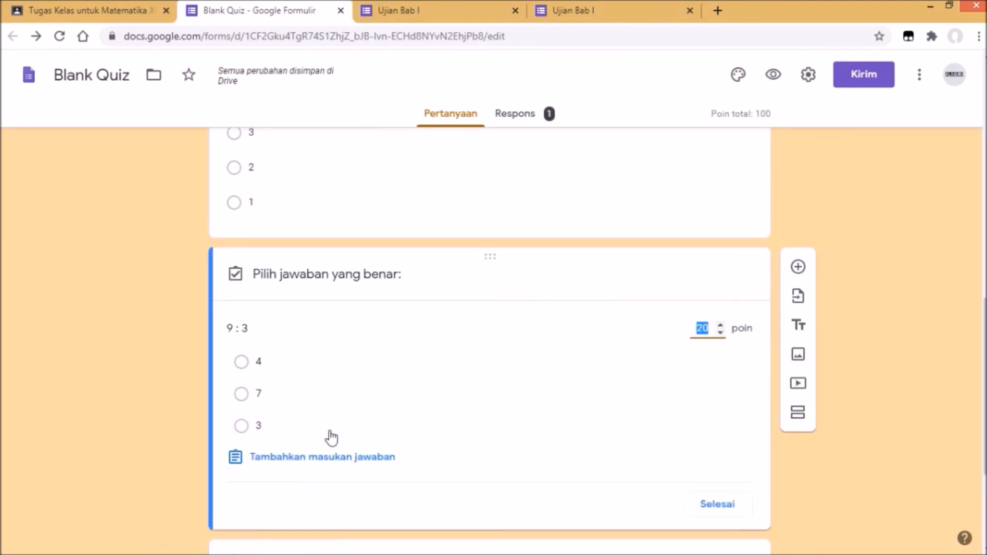
{"action": "left_click", "coordinate": [245, 435]}
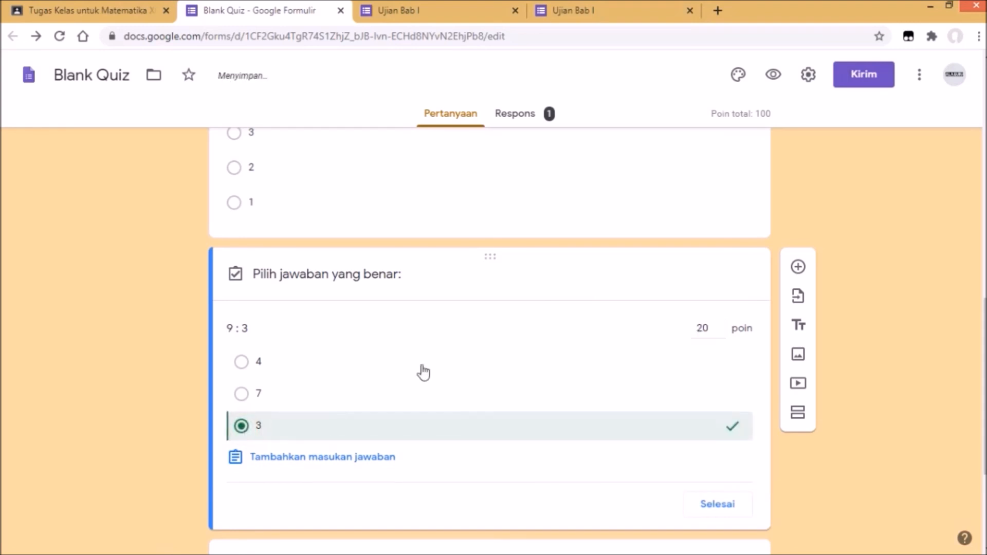
{"action": "scroll", "coordinate": [431, 367], "scroll_direction": "down", "scroll_amount": 3}
{"action": "left_click", "coordinate": [733, 363]}
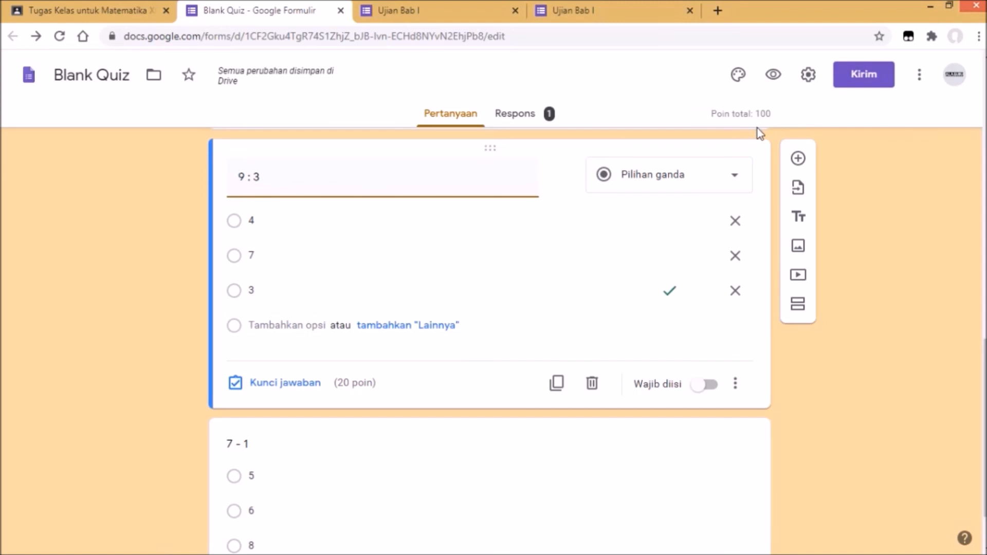
Set the quiz's confirmation message to "Terima Kasih, Hasil ujian anda sudah direkam" in the form settings and save them
{"action": "left_click", "coordinate": [811, 83]}
{"action": "left_click", "coordinate": [812, 84]}
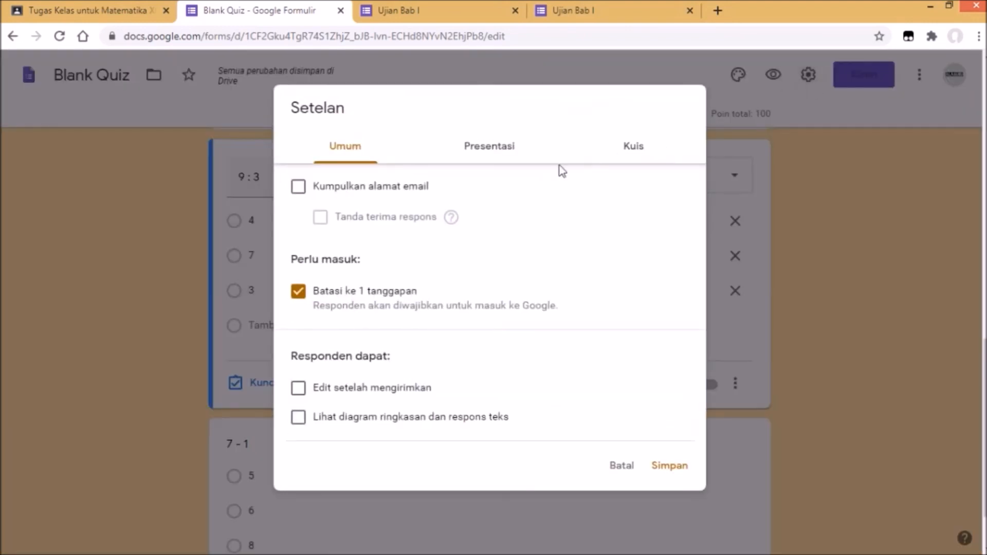
{"action": "left_click", "coordinate": [490, 149]}
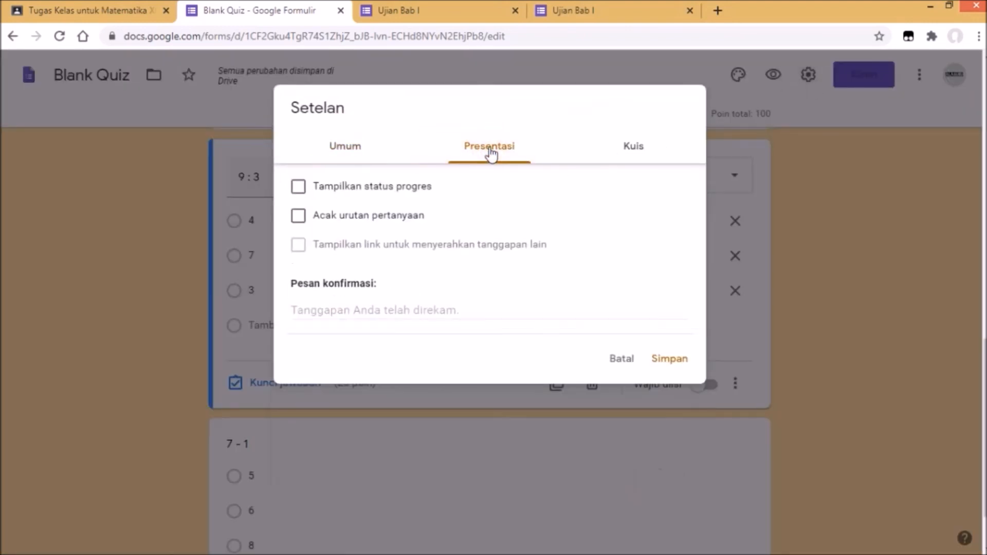
{"action": "left_click", "coordinate": [338, 311]}
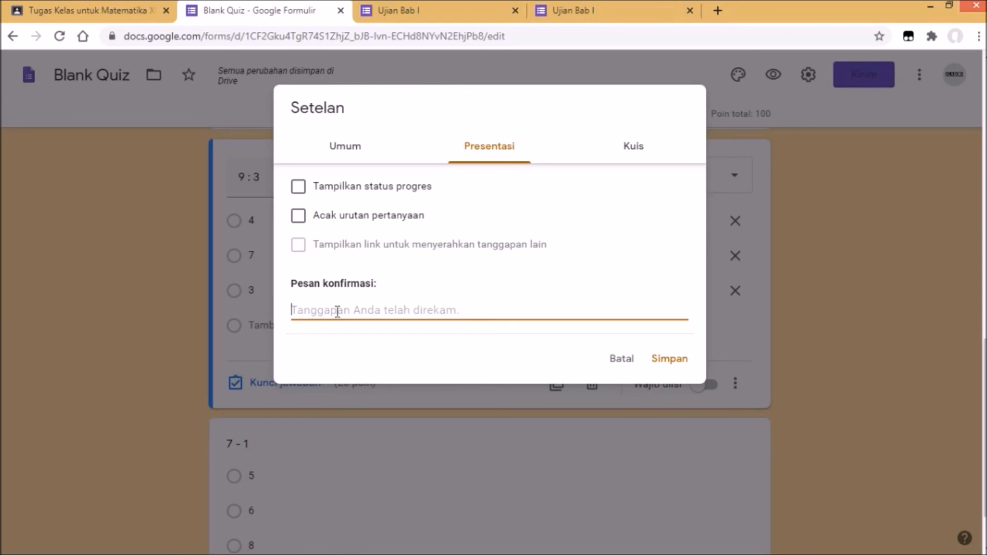
{"action": "type", "text": "Ter"}
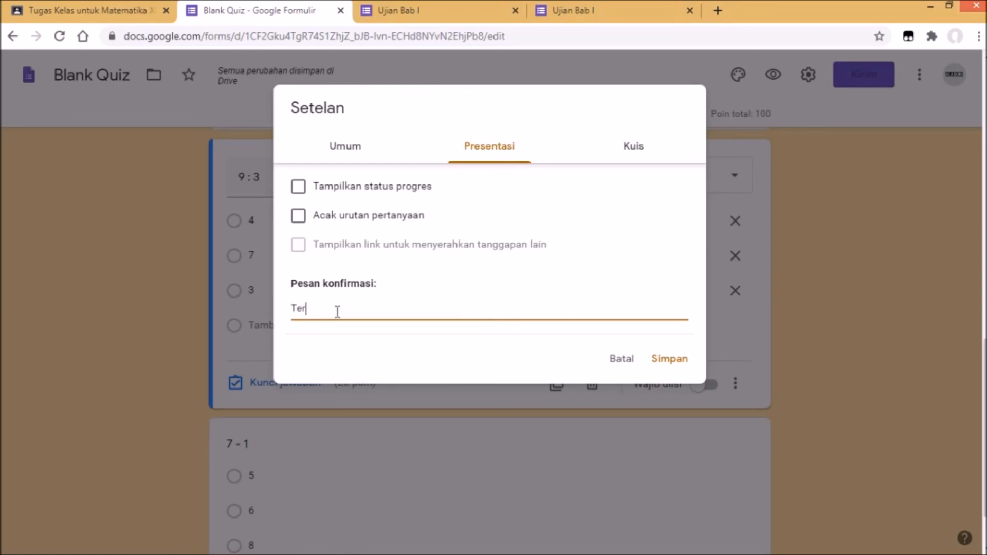
{"action": "type", "text": "i ma Kasih, Hasil "}
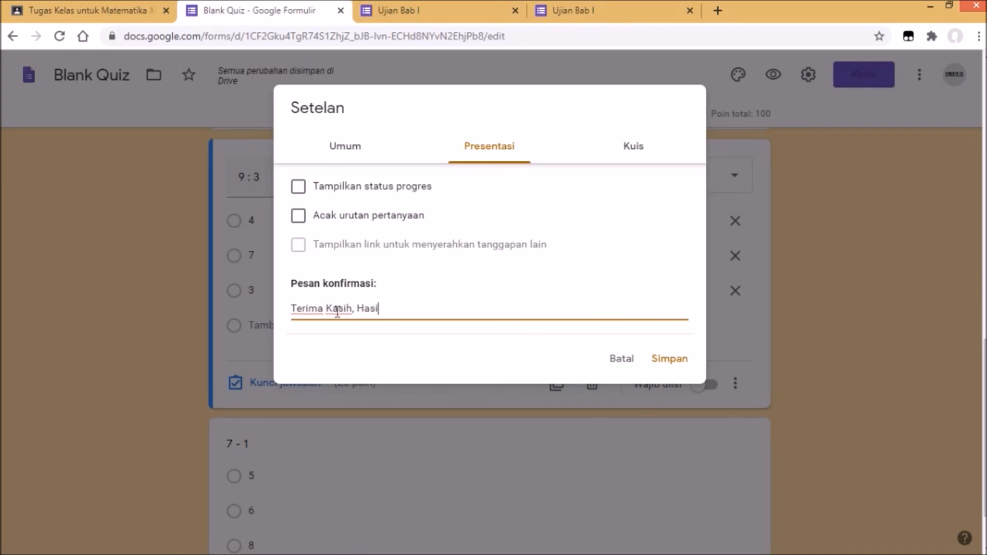
{"action": "type", "text": "Ujian Anda Sudah D"}
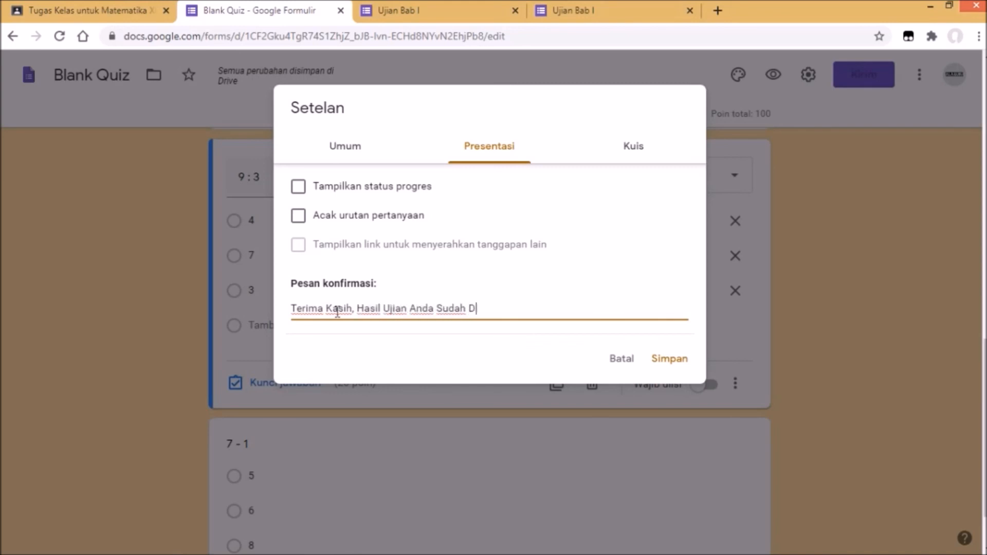
{"action": "key", "text": "BackSpace"}
{"action": "type", "text": "direma"}
{"action": "key", "text": "BackSpace"}
{"action": "key", "text": "BackSpace"}
{"action": "type", "text": "kam"}
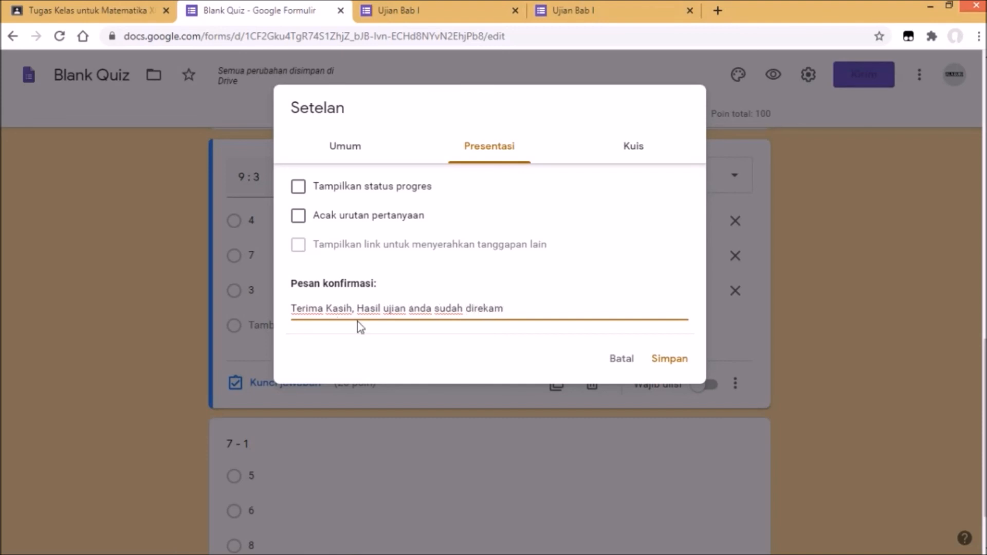
{"action": "left_click", "coordinate": [667, 366]}
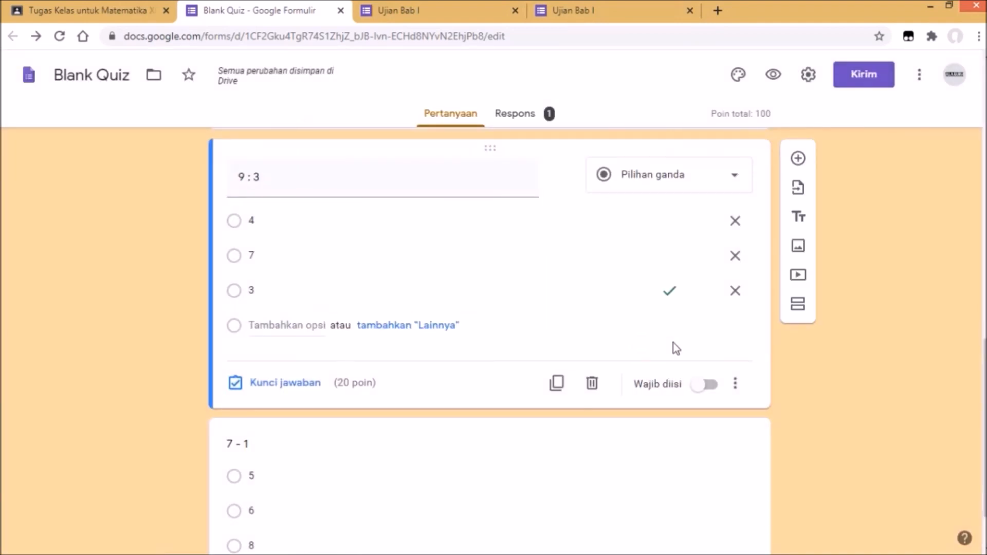
Rename the form file from Blank Quiz to "Ujian Bab I"
{"action": "scroll", "coordinate": [676, 349], "scroll_direction": "up", "scroll_amount": 7}
{"action": "left_click", "coordinate": [673, 342]}
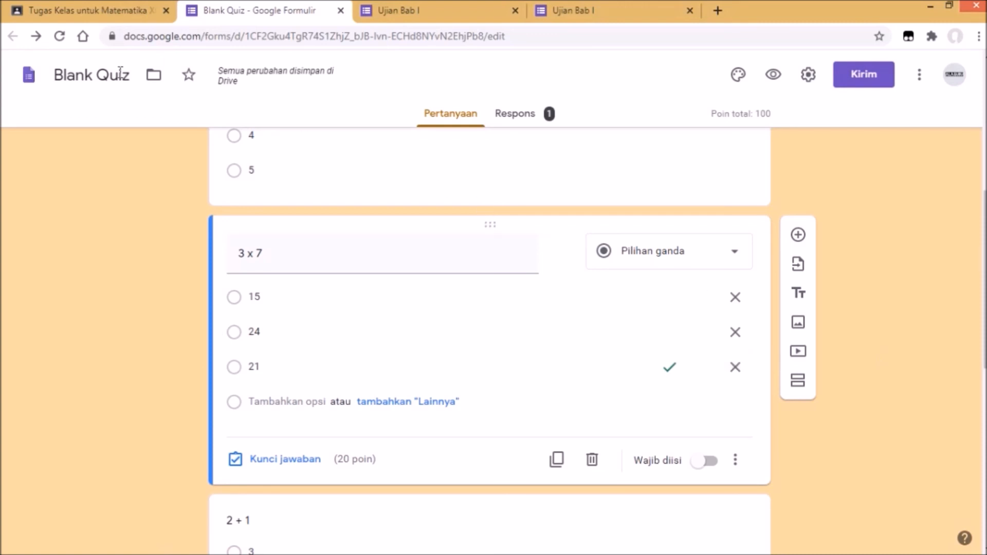
{"action": "left_click_drag", "start_coordinate": [131, 71], "coordinate": [47, 75]}
{"action": "type", "text": "U"}
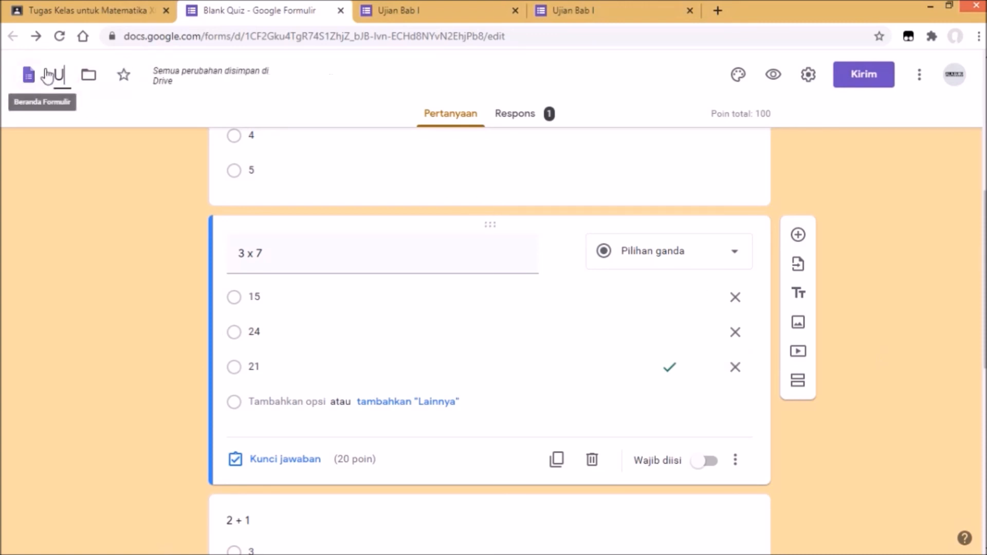
{"action": "type", "text": "jian Bab I"}
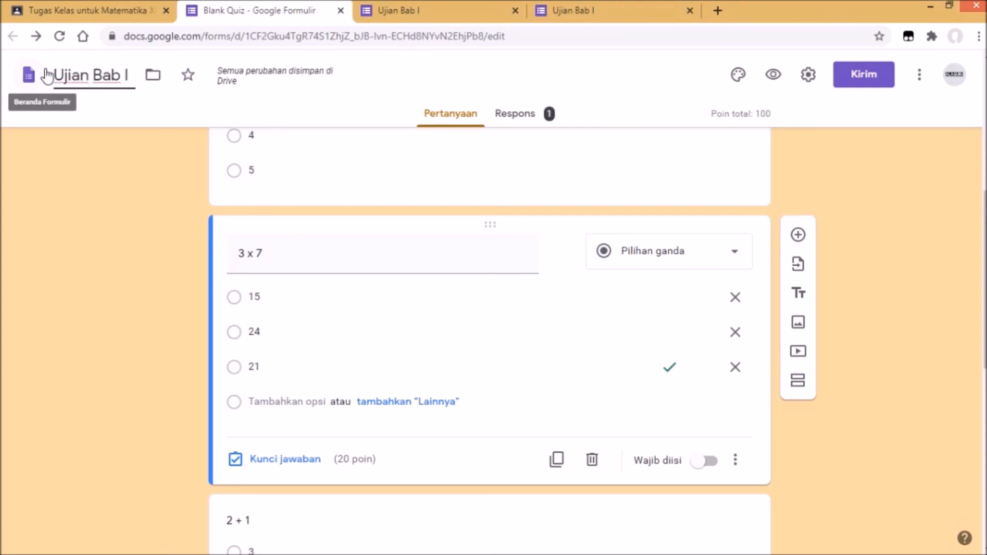
{"action": "left_click", "coordinate": [333, 102]}
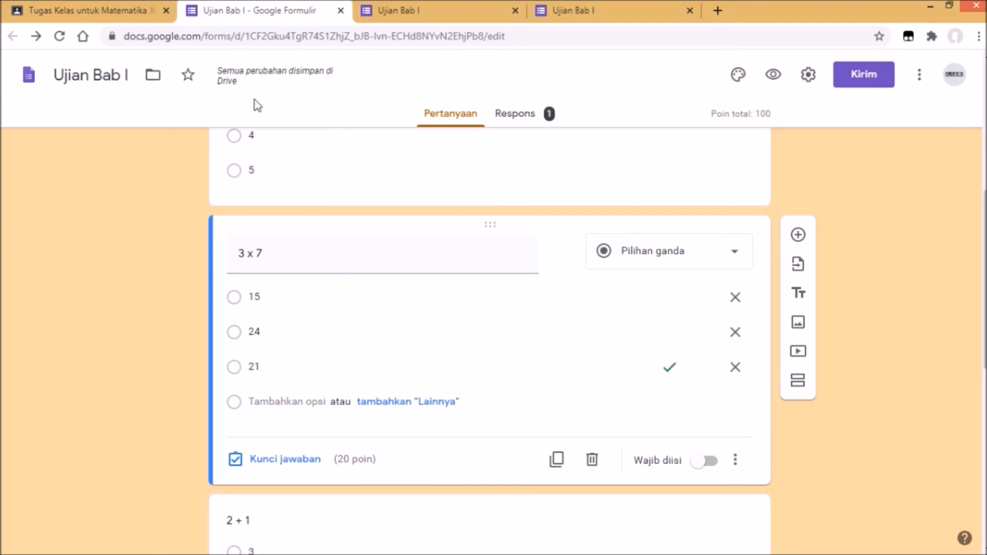
Return to Classroom, assign the Ujian Bab I task to the class, and expand the posted assignment under the UJIAN topic
{"action": "left_click", "coordinate": [114, 7]}
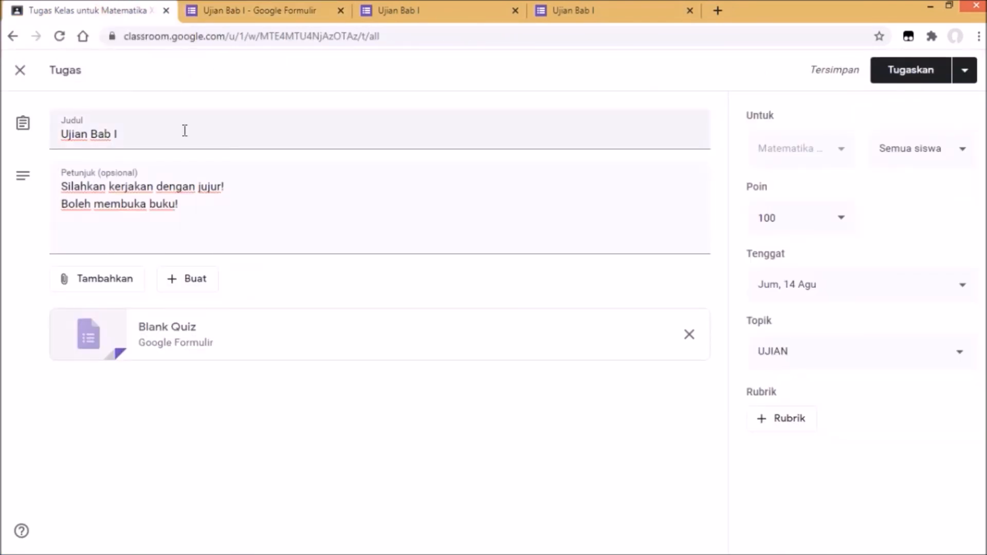
{"action": "left_click", "coordinate": [891, 81]}
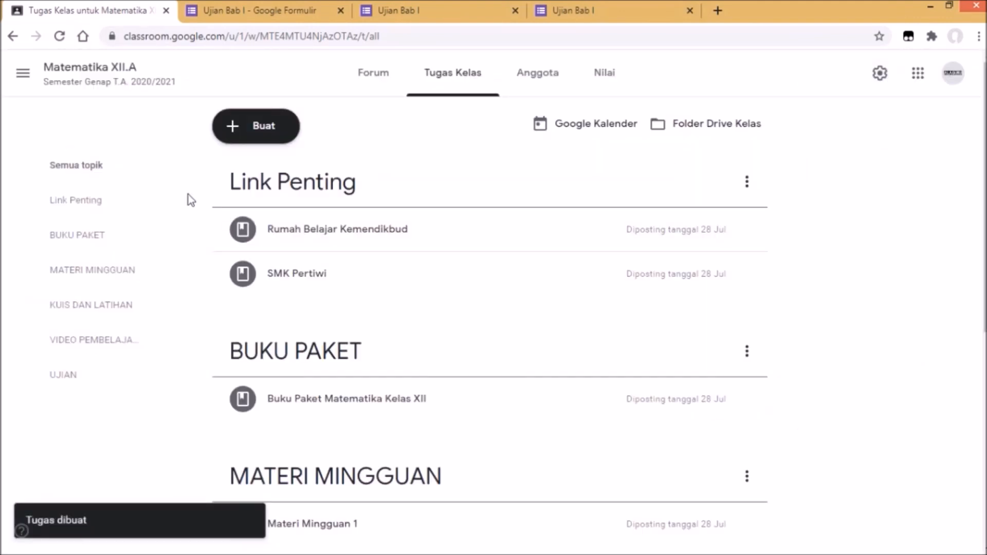
{"action": "scroll", "coordinate": [188, 195], "scroll_direction": "down", "scroll_amount": 7}
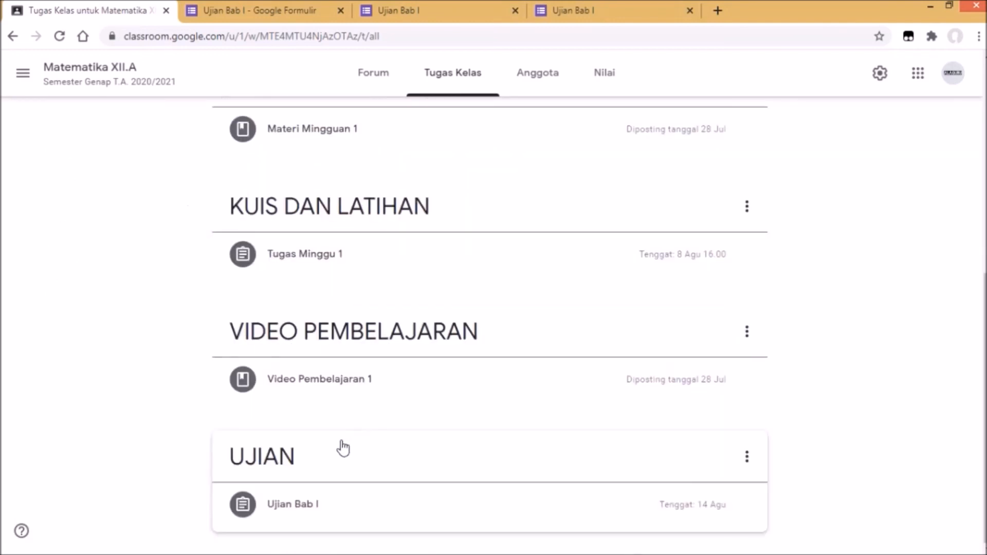
{"action": "left_click", "coordinate": [297, 507]}
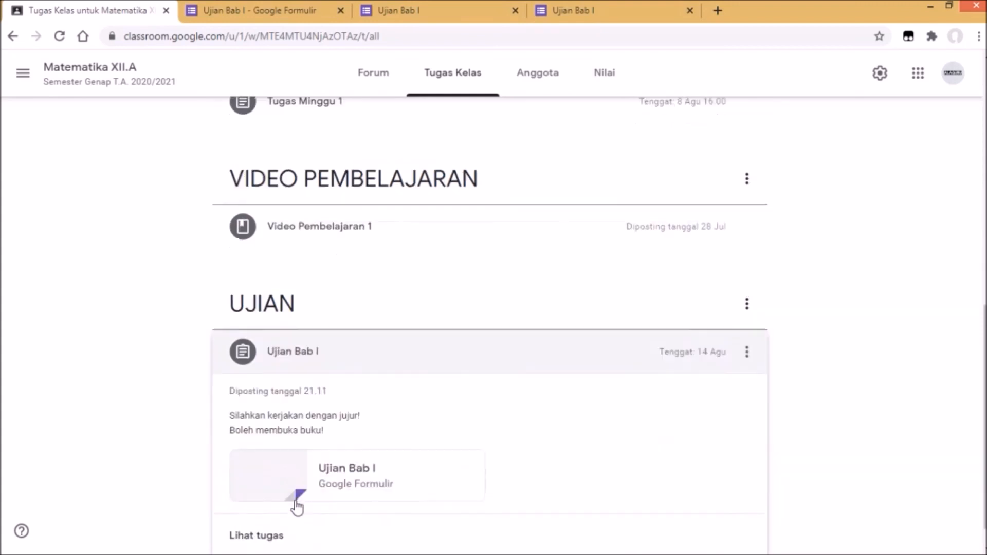